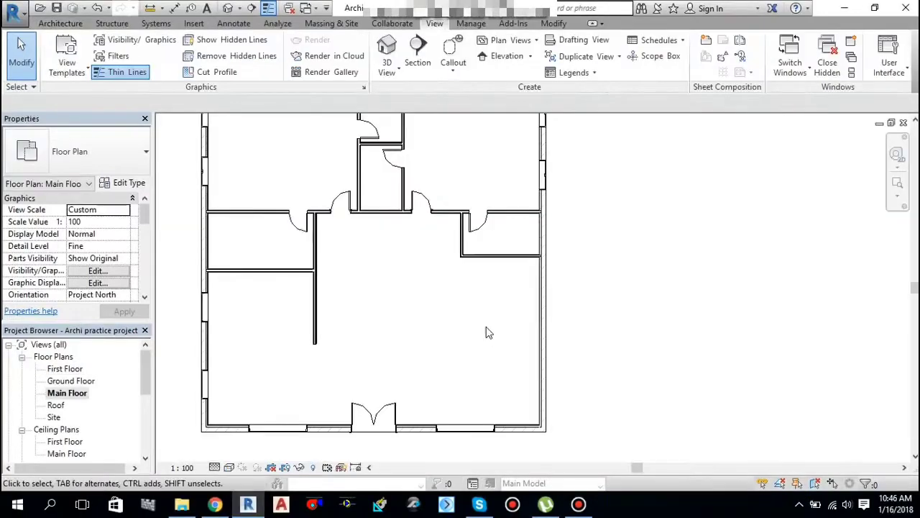
# - Pan and zoom out so the full Main Floor layout and its doors are visible, with architectural tools shown
pyautogui.moveTo(491, 316)
pyautogui.mouseDown(button='middle')
pyautogui.moveTo(472, 324)
pyautogui.moveTo(494, 322)
pyautogui.mouseUp(button='middle')
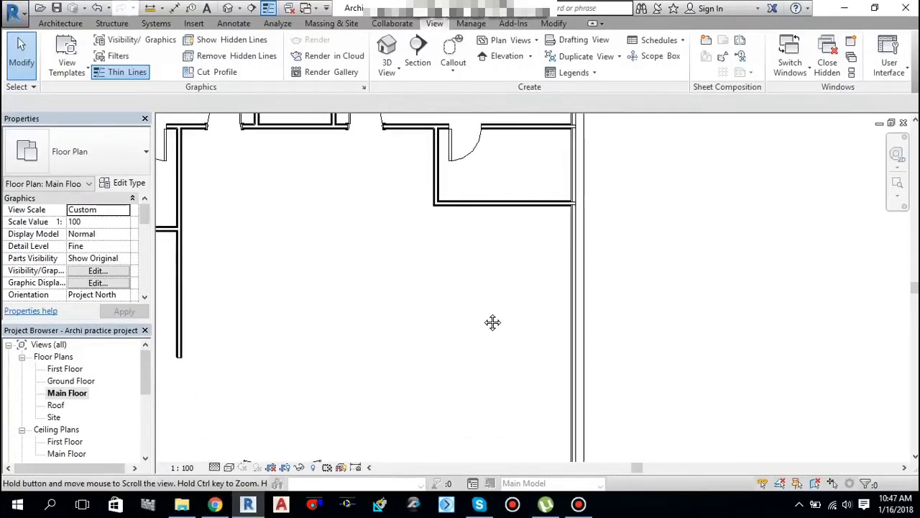
pyautogui.scroll(-2, 482, 319)
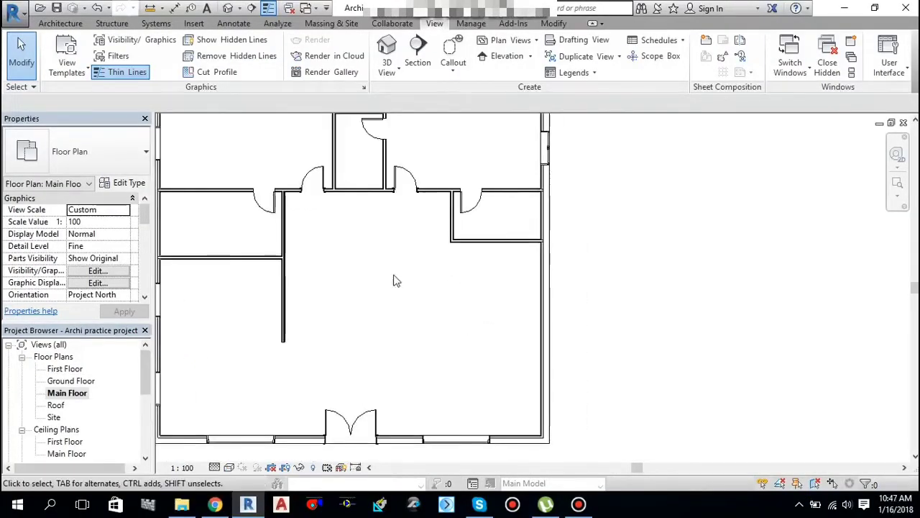
pyautogui.click(60, 23)
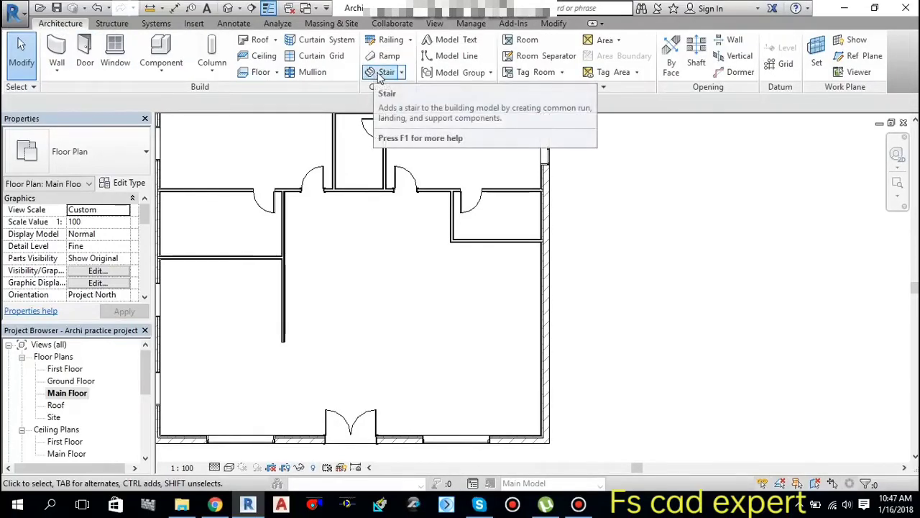
# - Begin a new stair using the Cast-In-Place Stair: Monolithic Stair type
pyautogui.click(381, 77)
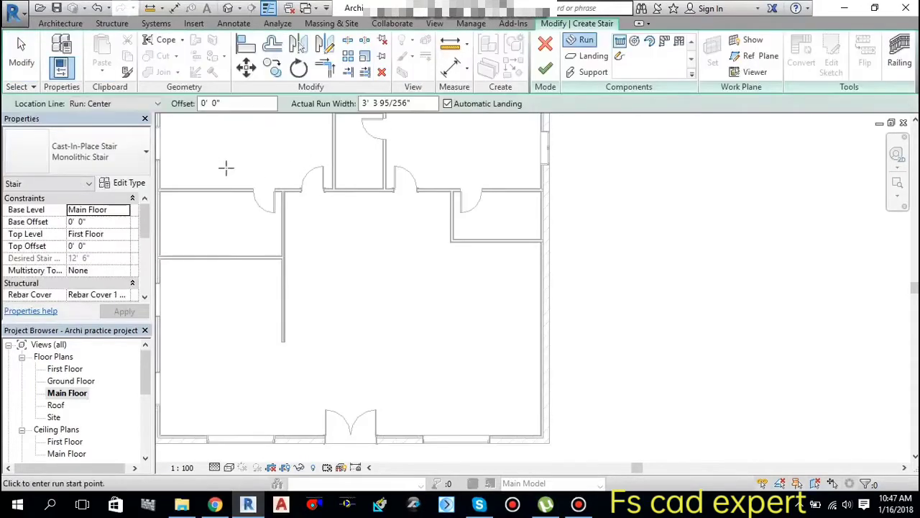
pyautogui.click(109, 164)
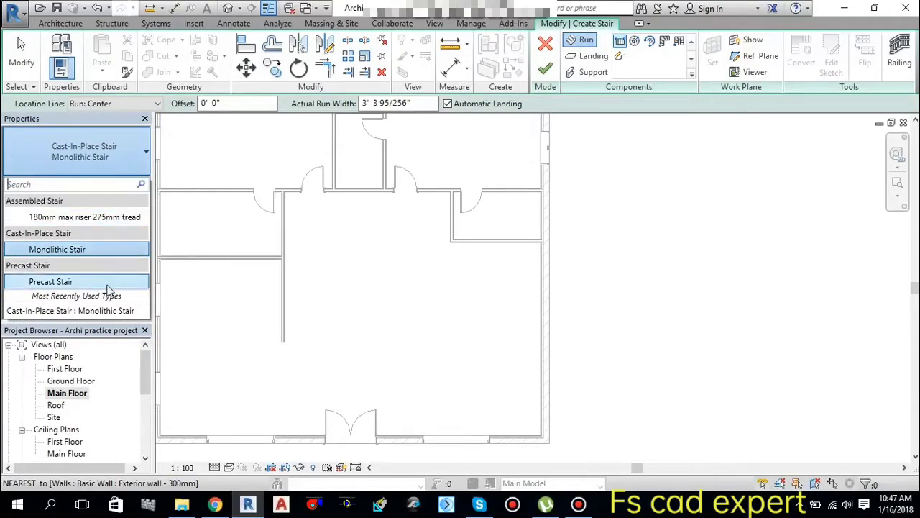
pyautogui.click(55, 251)
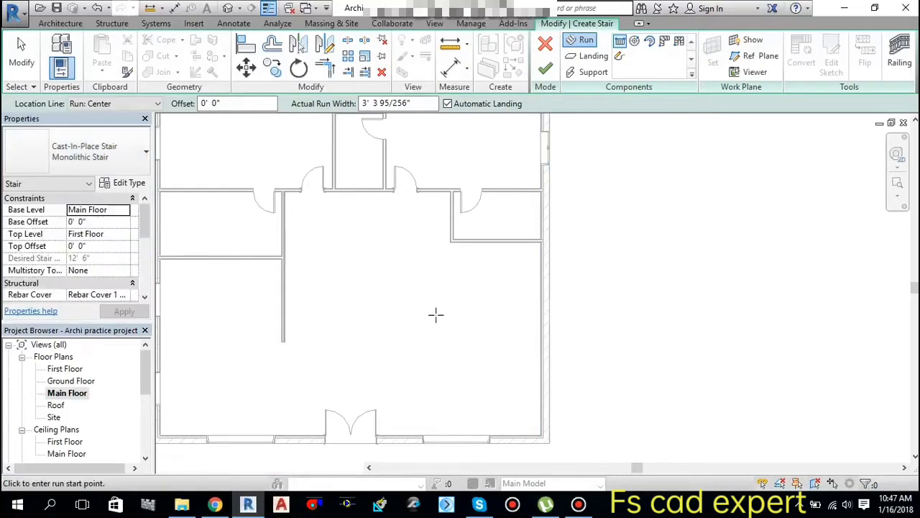
pyautogui.moveTo(439, 313)
pyautogui.mouseDown(button='middle')
pyautogui.moveTo(450, 295)
pyautogui.moveTo(427, 286)
pyautogui.mouseUp(button='middle')
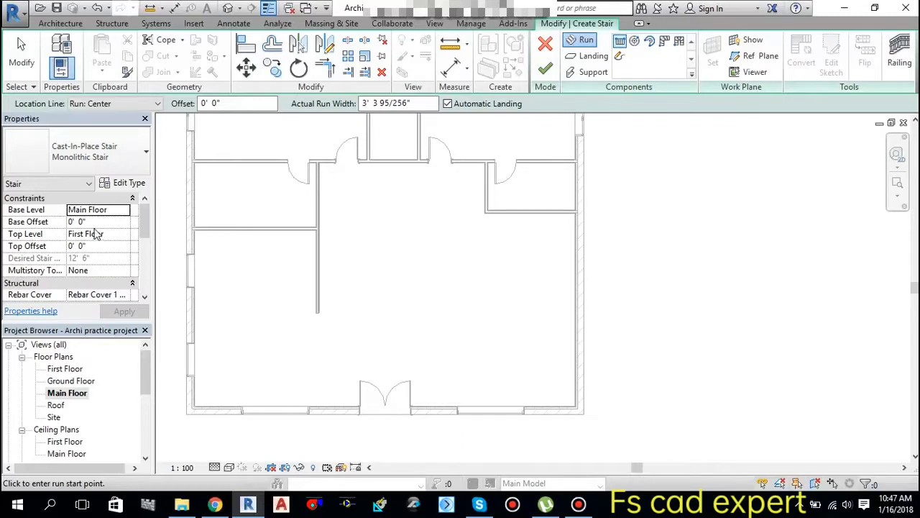
pyautogui.scroll(-1, 112, 270)
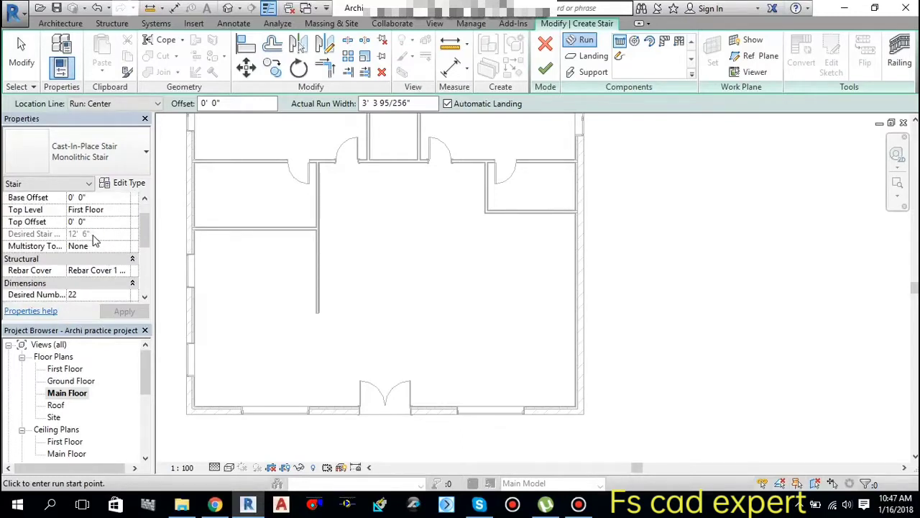
pyautogui.scroll(1, 94, 241)
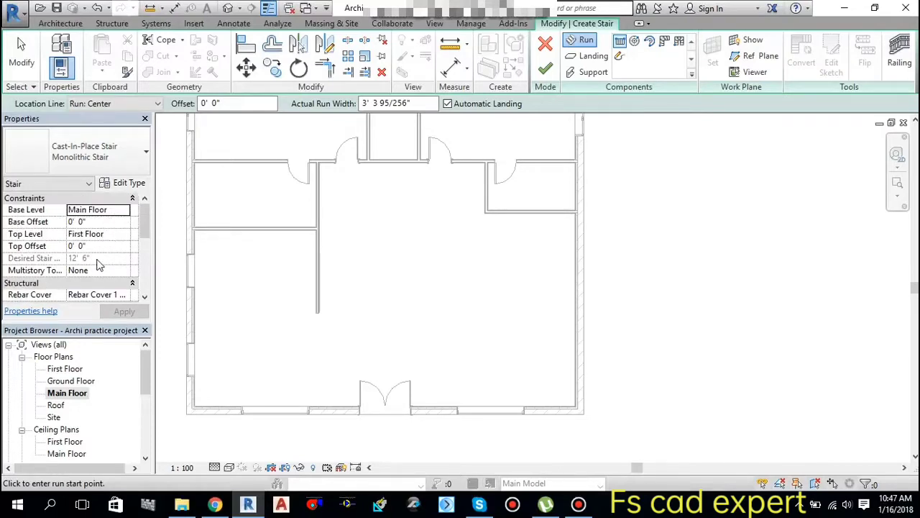
pyautogui.scroll(-1, 99, 264)
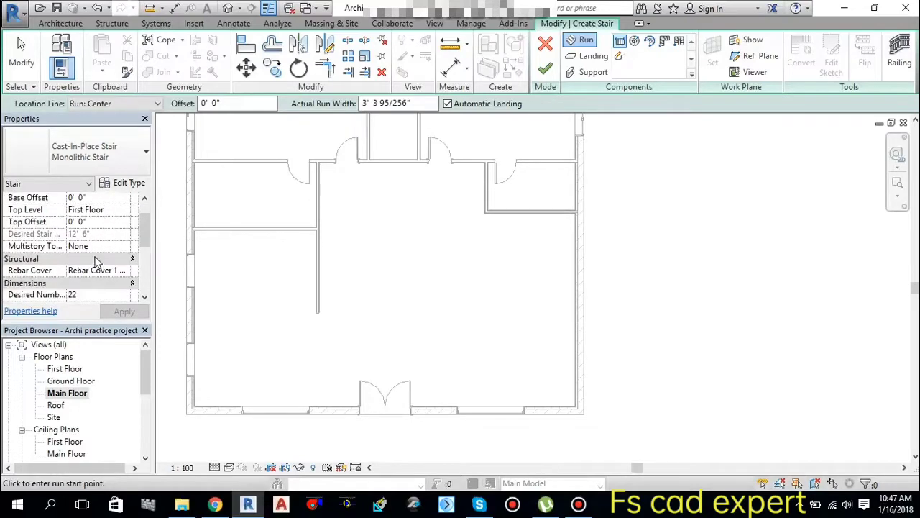
pyautogui.scroll(-1, 97, 261)
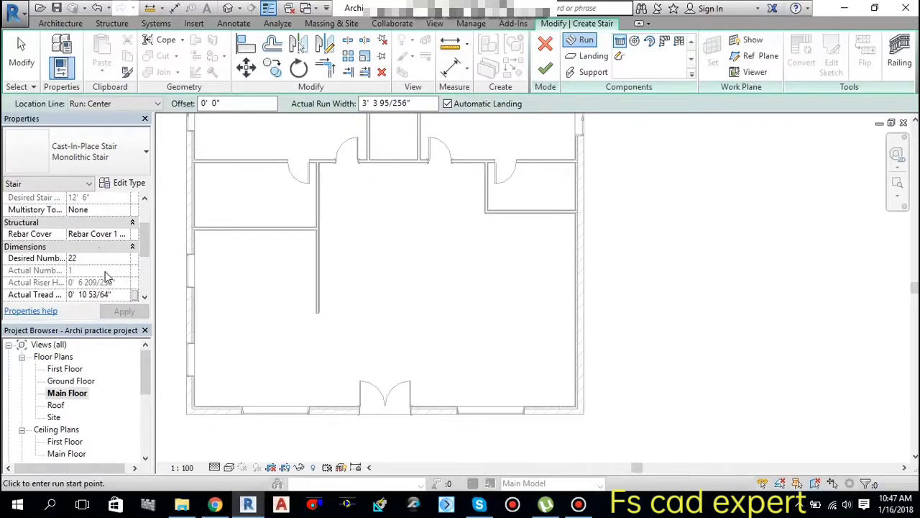
pyautogui.scroll(-1, 95, 260)
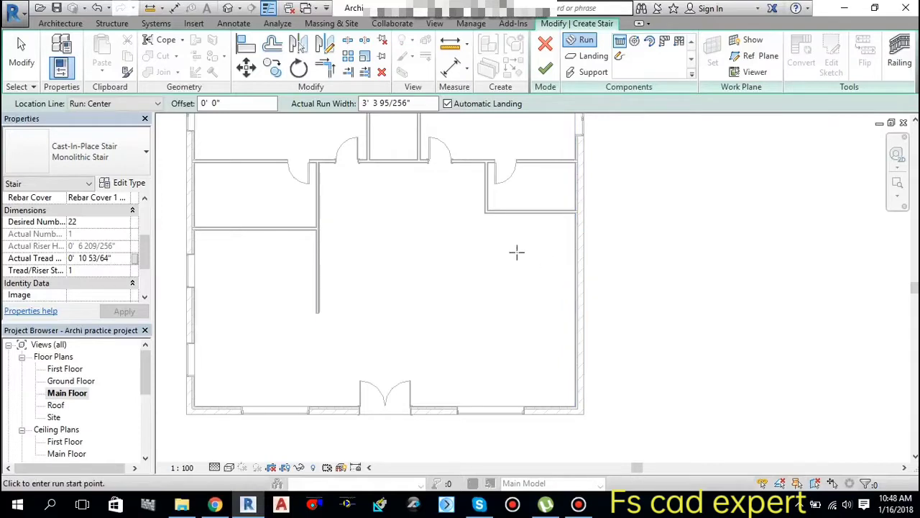
pyautogui.scroll(2, 472, 255)
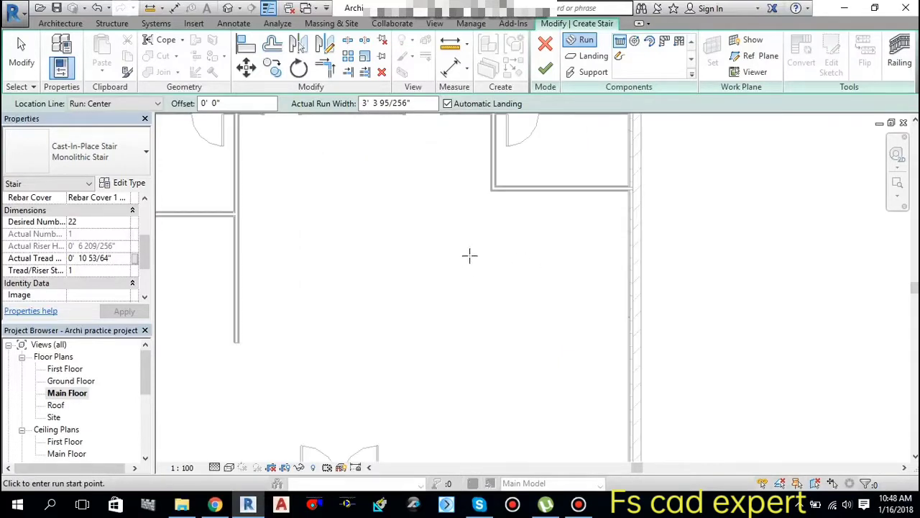
# - Sketch an 11-riser run and a return run (risers 12–22) joined by a landing
pyautogui.click(461, 256)
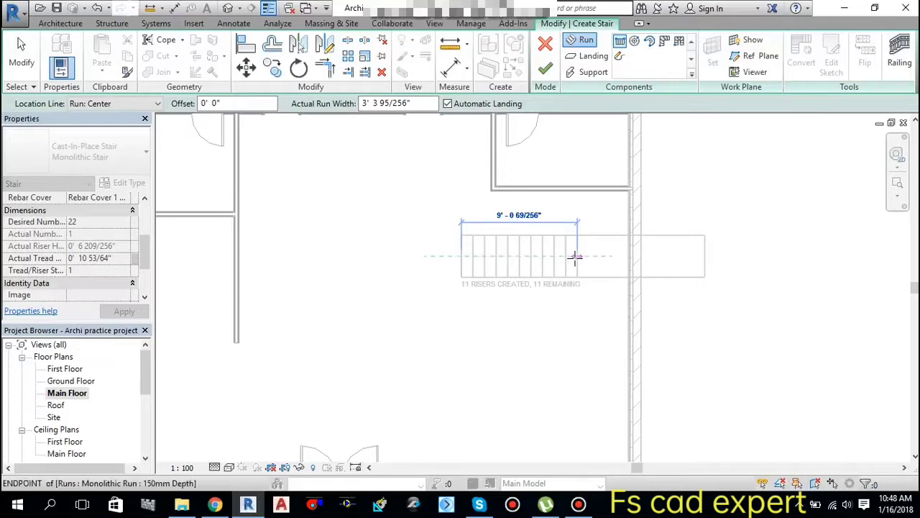
pyautogui.click(576, 256)
pyautogui.click(576, 211)
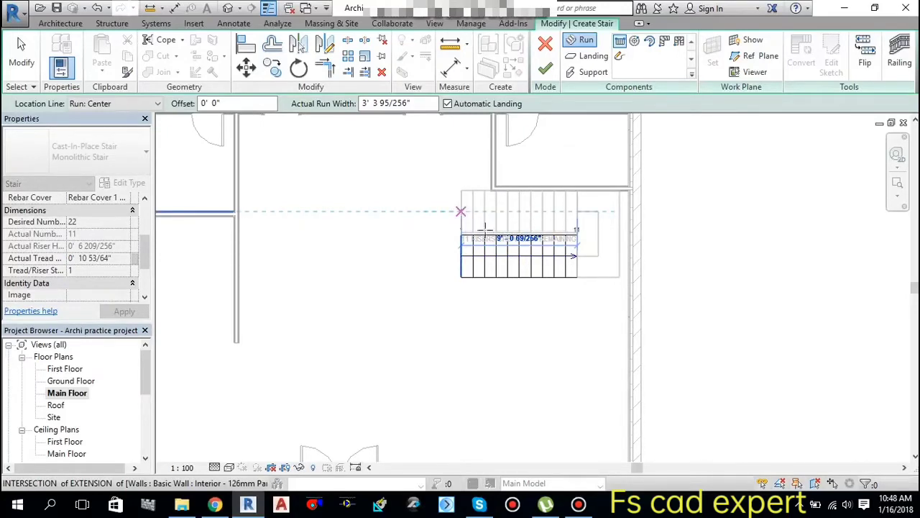
pyautogui.click(460, 210)
pyautogui.press('Escape')
# - Move the stair sketch so its top-right corner sits against the wall corner
pyautogui.scroll(2, 571, 310)
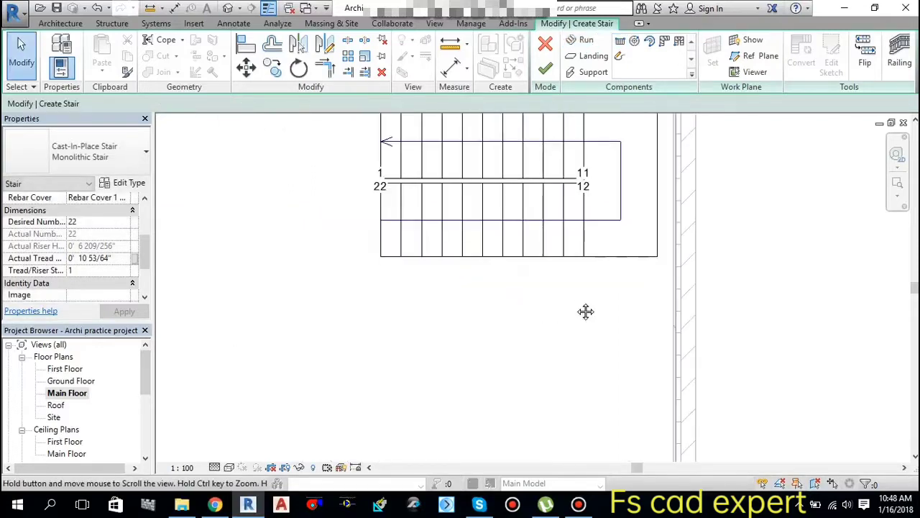
pyautogui.scroll(1, 565, 382)
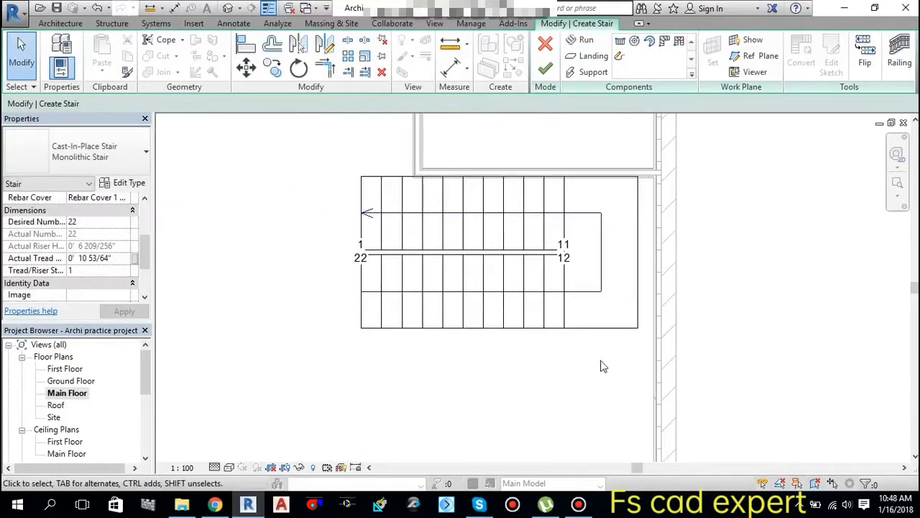
pyautogui.moveTo(616, 366); pyautogui.dragTo(345, 153)
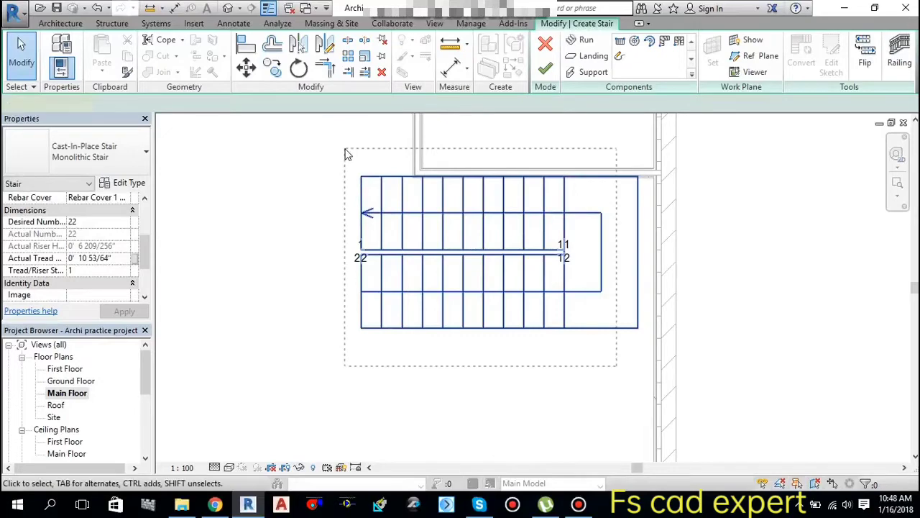
pyautogui.moveTo(341, 153); pyautogui.dragTo(344, 152)
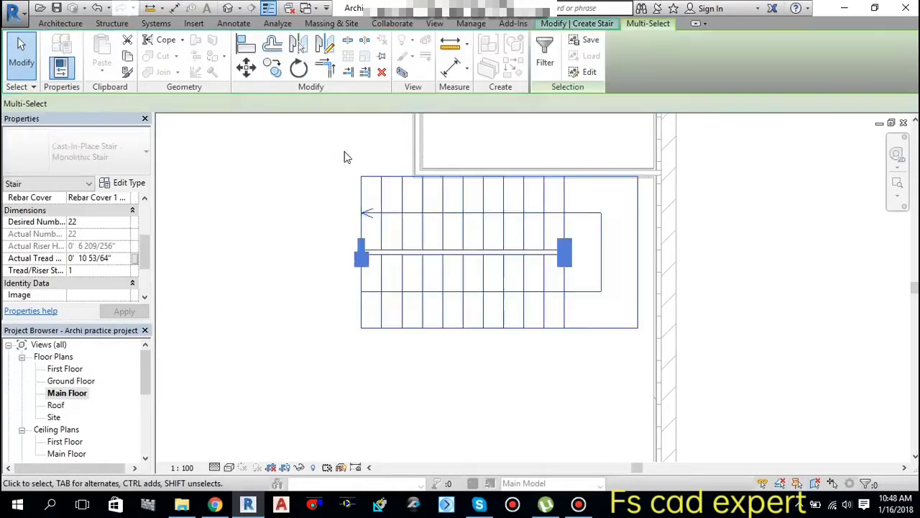
pyautogui.click(244, 69)
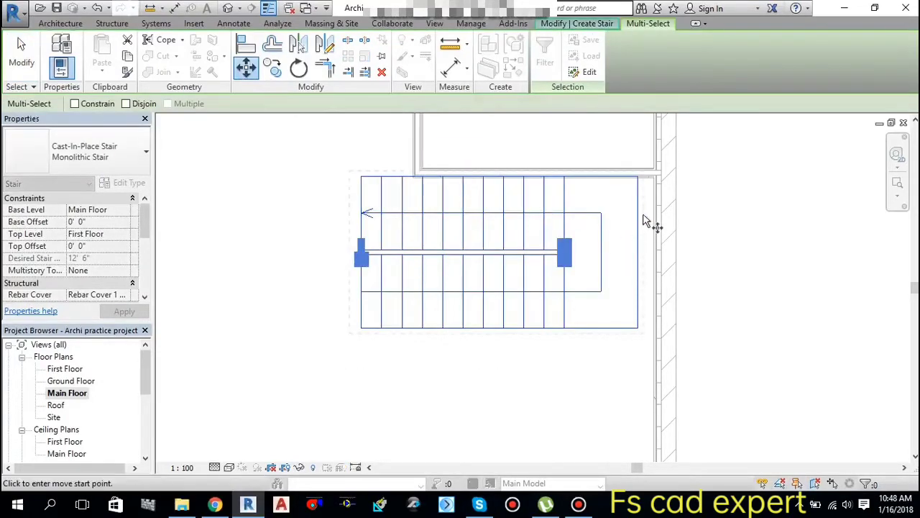
pyautogui.scroll(2, 641, 192)
pyautogui.scroll(2, 642, 181)
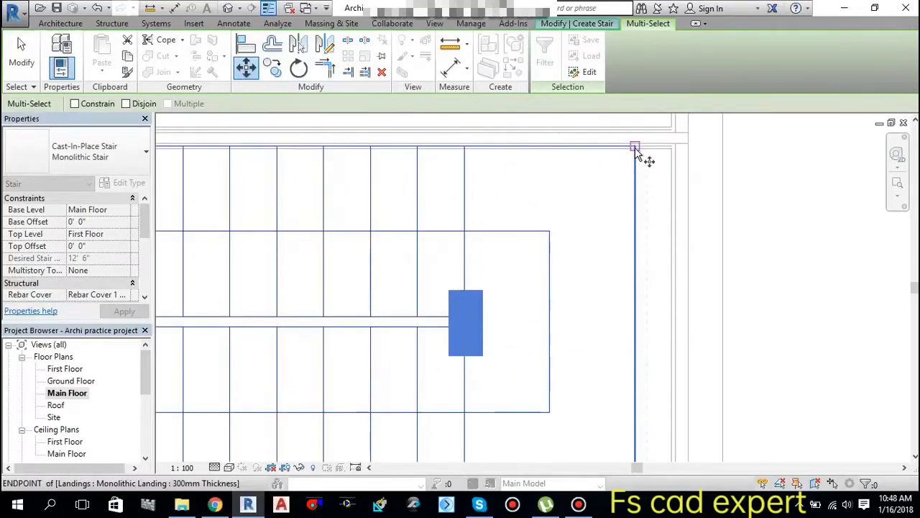
pyautogui.click(637, 150)
pyautogui.scroll(2, 670, 154)
pyautogui.scroll(2, 671, 144)
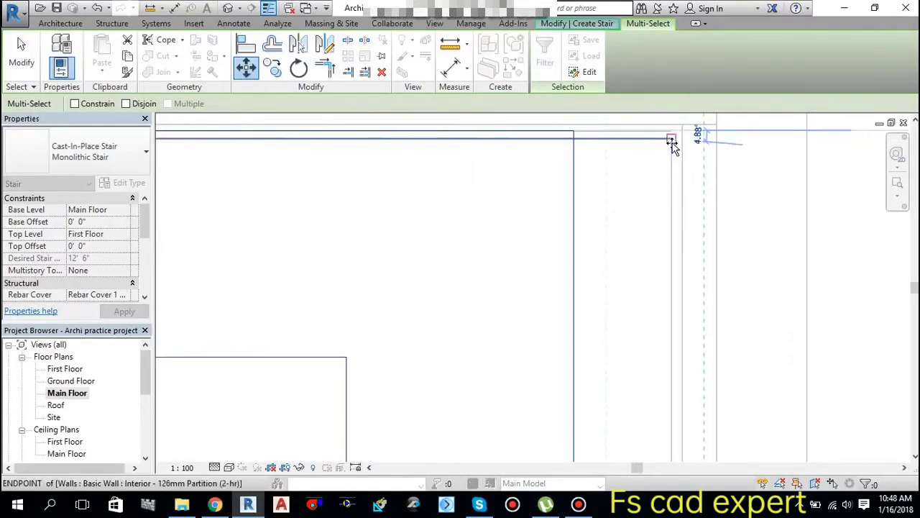
pyautogui.click(671, 141)
# - Return to editing the stair sketch with the whole stair centred in view
pyautogui.scroll(-2, 589, 236)
pyautogui.scroll(-2, 582, 239)
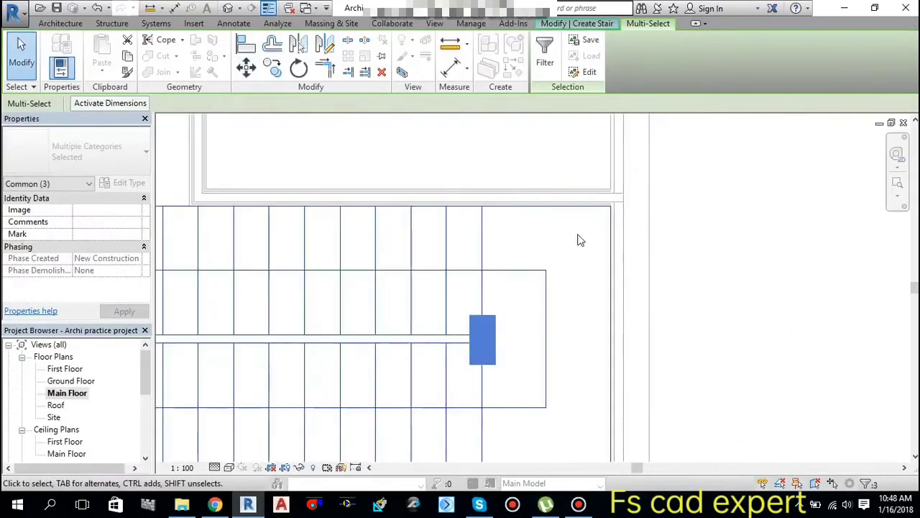
pyautogui.scroll(-2, 577, 240)
pyautogui.moveTo(606, 232); pyautogui.dragTo(650, 216, button='middle')
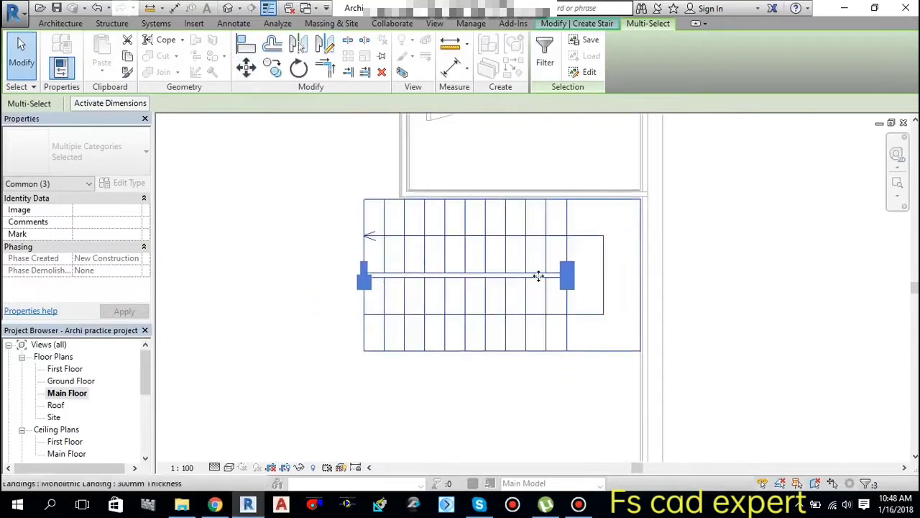
pyautogui.doubleClick(485, 352)
pyautogui.press('Escape')
pyautogui.moveTo(335, 187)
pyautogui.mouseDown(button='middle')
pyautogui.moveTo(335, 218)
pyautogui.moveTo(349, 220)
pyautogui.mouseUp(button='middle')
pyautogui.scroll(-2, 337, 217)
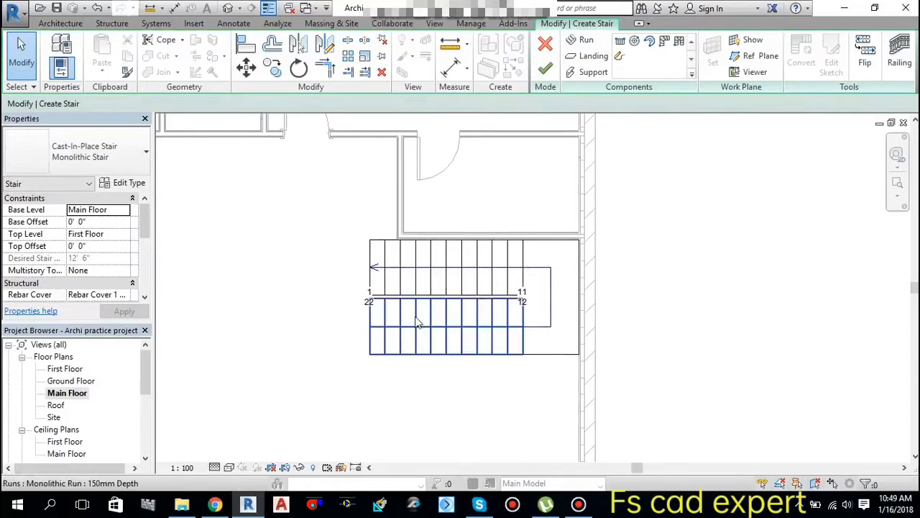
pyautogui.scroll(3, 401, 301)
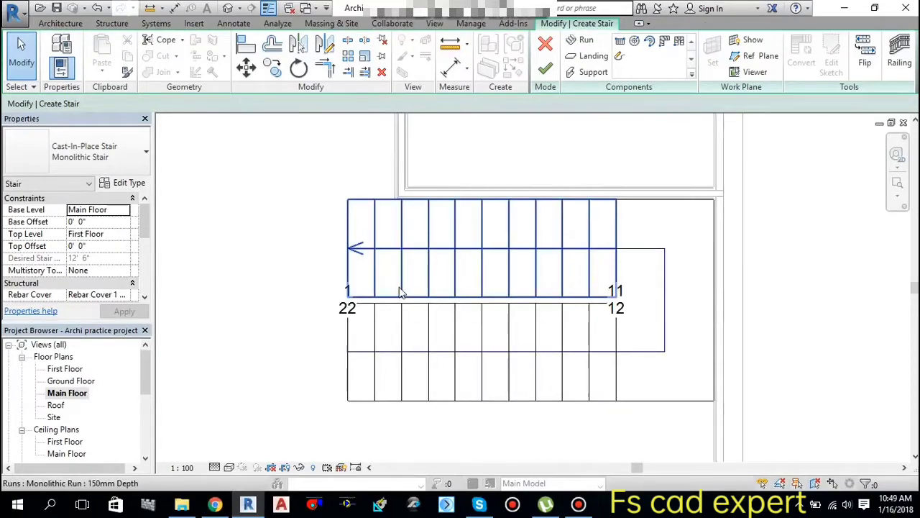
# - Inspect the properties of the upper and lower stair runs
pyautogui.click(342, 288)
pyautogui.scroll(2, 319, 267)
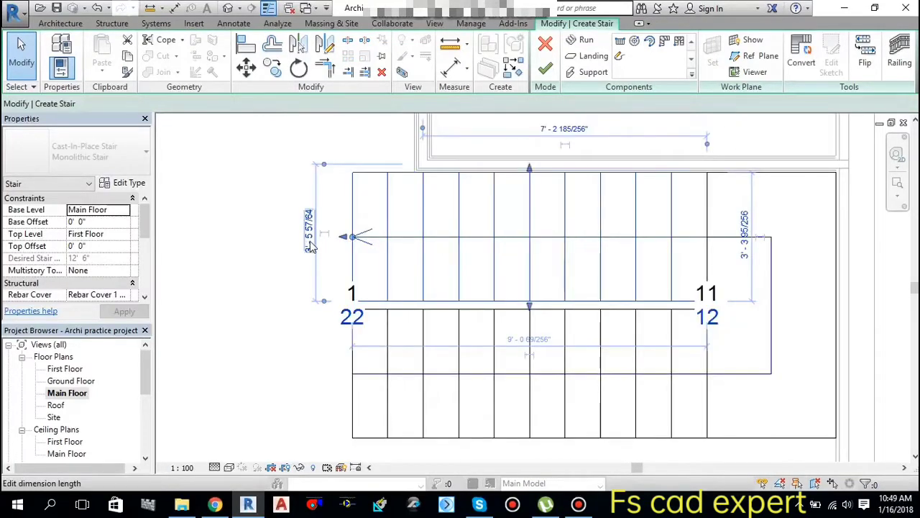
pyautogui.click(345, 260)
pyautogui.moveTo(342, 337); pyautogui.dragTo(334, 245, button='middle')
pyautogui.scroll(-1, 411, 324)
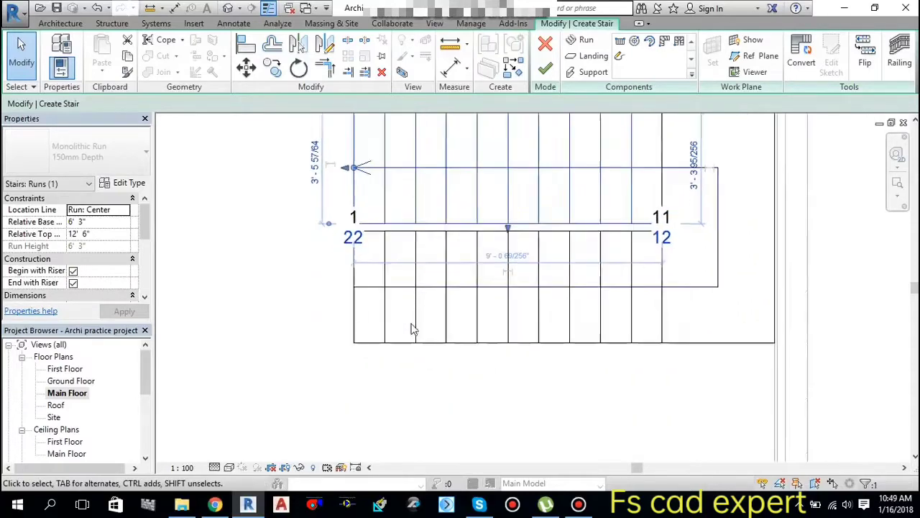
pyautogui.scroll(-1, 423, 361)
pyautogui.moveTo(423, 361); pyautogui.dragTo(400, 390, button='middle')
pyautogui.click(497, 359)
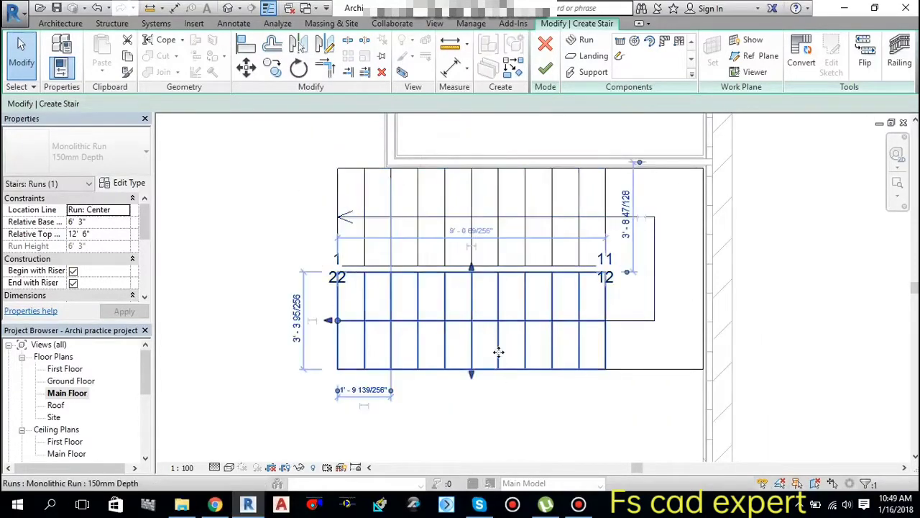
pyautogui.scroll(-1, 500, 345)
pyautogui.press('Escape')
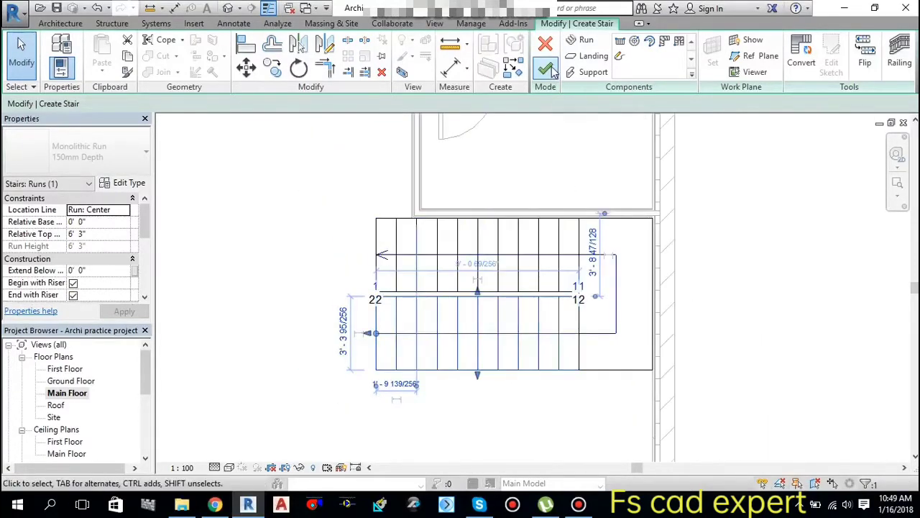
# - Finish the stair edit and dismiss the railing continuity warning
pyautogui.click(551, 72)
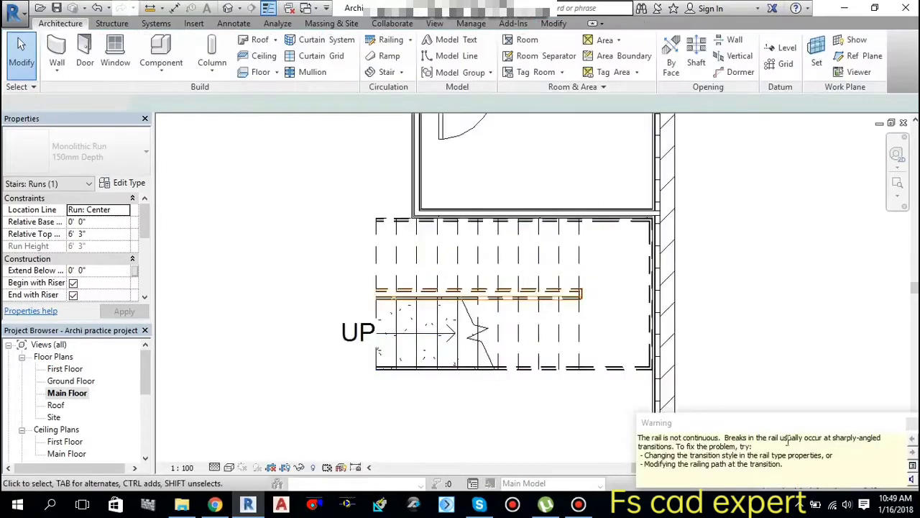
pyautogui.click(755, 417)
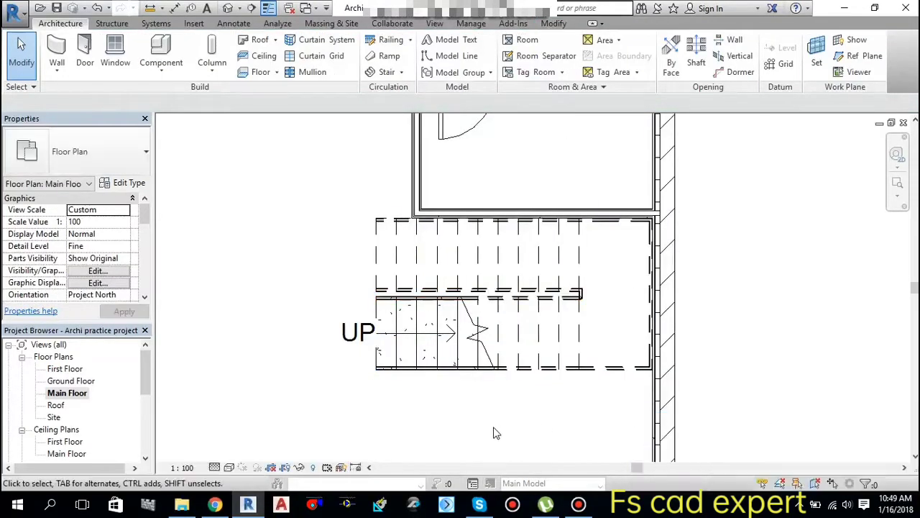
pyautogui.scroll(-1, 338, 317)
pyautogui.scroll(-1, 338, 316)
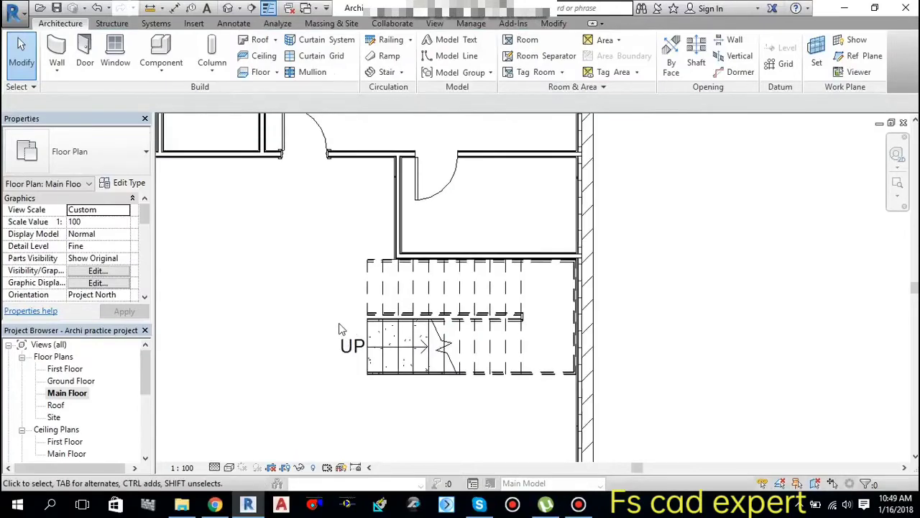
pyautogui.scroll(-1, 339, 320)
# - Open the 3D view and orbit the building to show the right facade
pyautogui.click(228, 8)
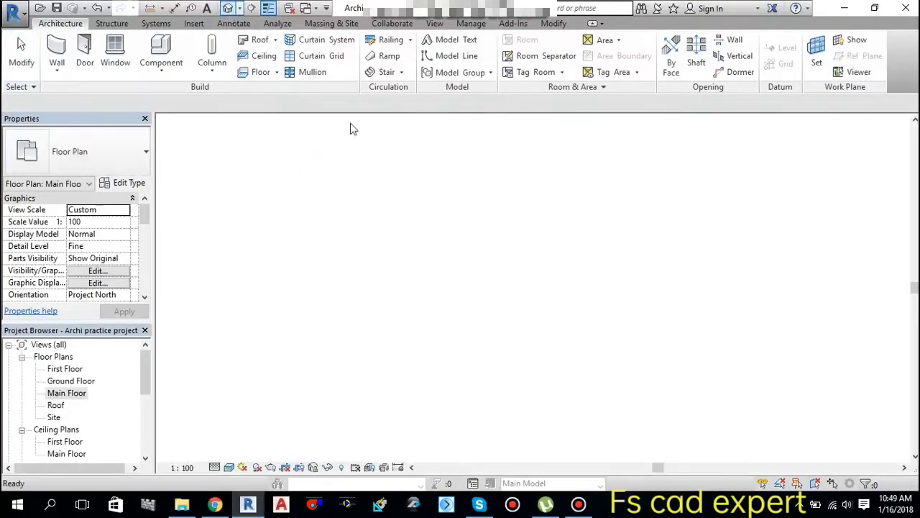
pyautogui.moveTo(532, 361)
pyautogui.keyDown('shift'); pyautogui.mouseDown(button='middle')
pyautogui.moveTo(659, 347)
pyautogui.moveTo(690, 366)
pyautogui.moveTo(592, 235)
pyautogui.mouseUp(button='middle'); pyautogui.keyUp('shift')
pyautogui.scroll(1, 592, 257)
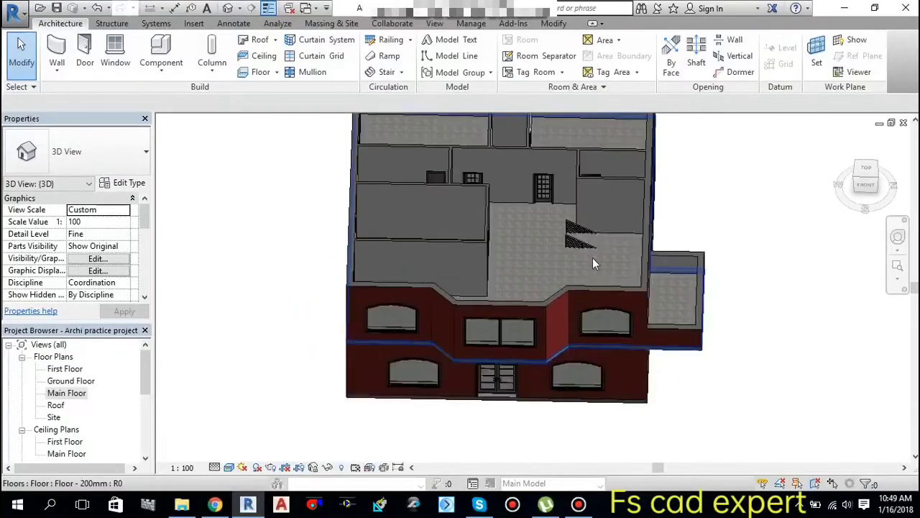
pyautogui.scroll(3, 593, 258)
pyautogui.scroll(-1, 592, 257)
pyautogui.scroll(-2, 592, 257)
pyautogui.scroll(-3, 594, 258)
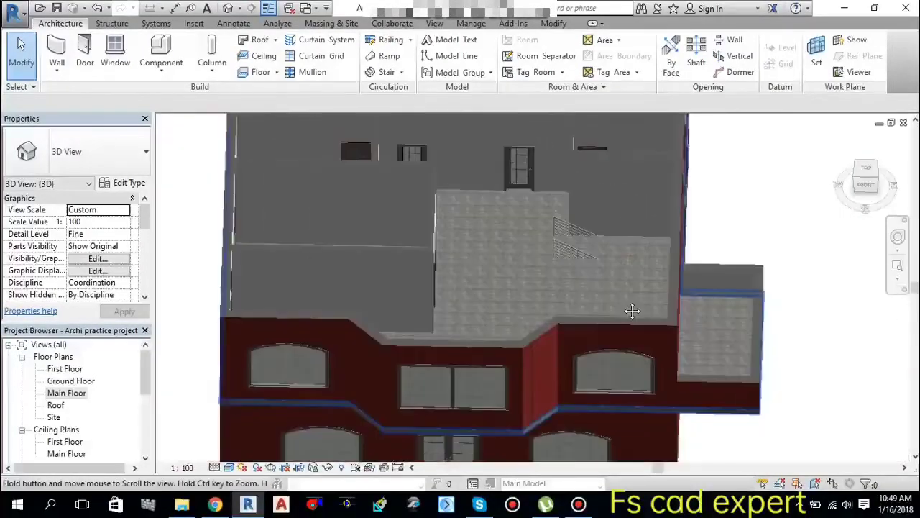
# - Pan across the facade, then reopen the Main Floor plan centred on the stair
pyautogui.moveTo(594, 258); pyautogui.dragTo(539, 233, button='middle')
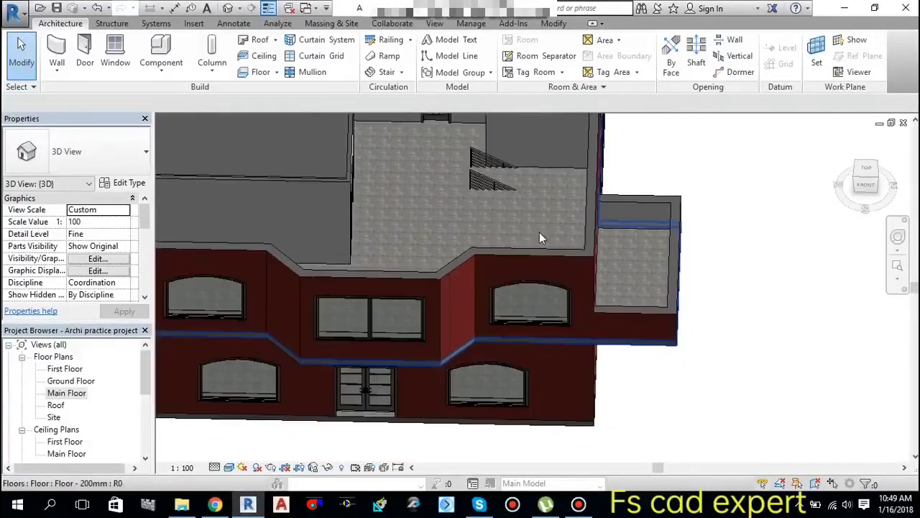
pyautogui.doubleClick(66, 392)
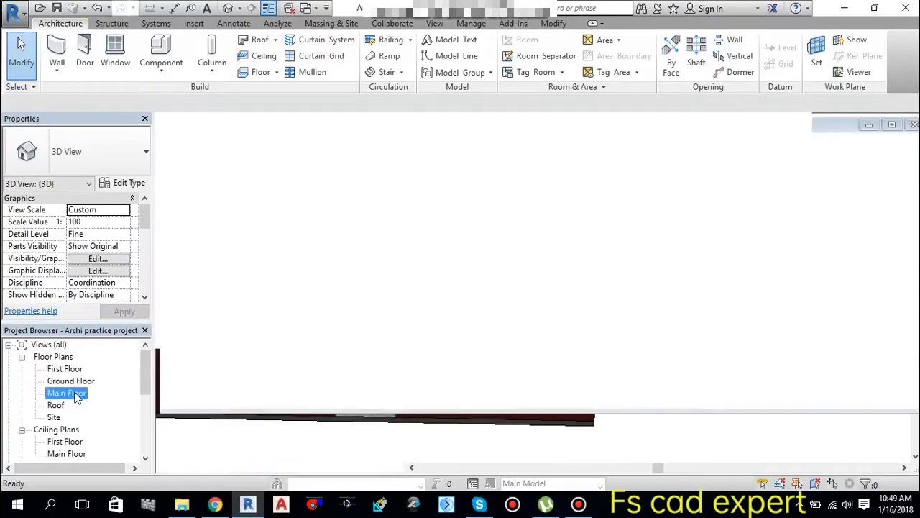
pyautogui.moveTo(535, 312); pyautogui.dragTo(577, 287, button='middle')
# - Start a Shaft opening with Base Offset 0 and Top Constraint Up to level: First Floor
pyautogui.scroll(1, 431, 288)
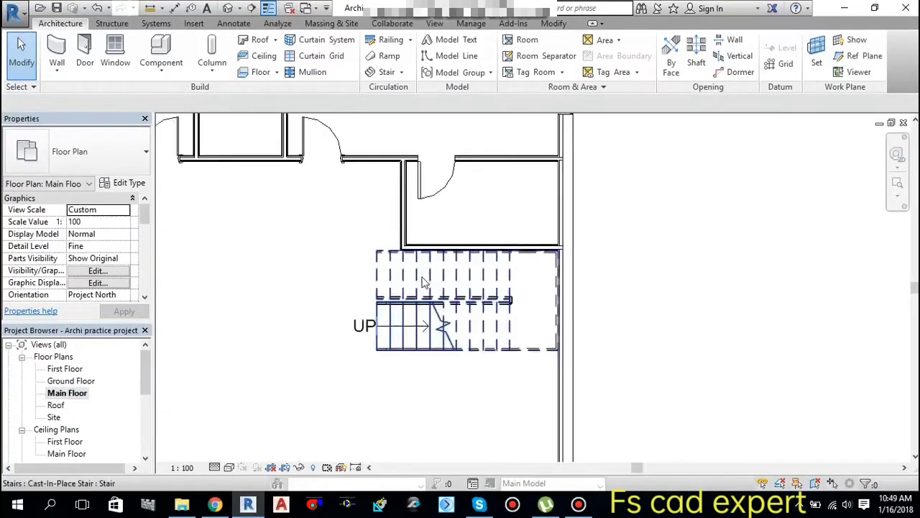
pyautogui.scroll(2, 402, 273)
pyautogui.scroll(1, 376, 261)
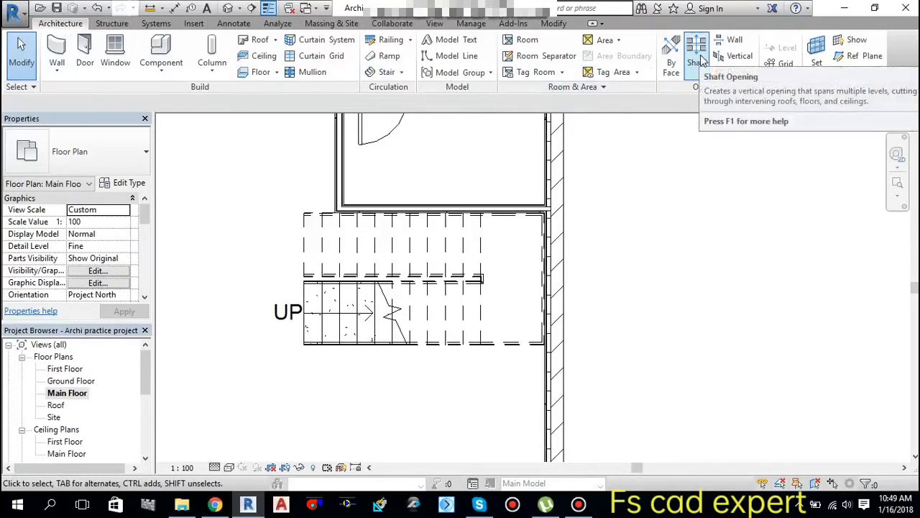
pyautogui.click(701, 61)
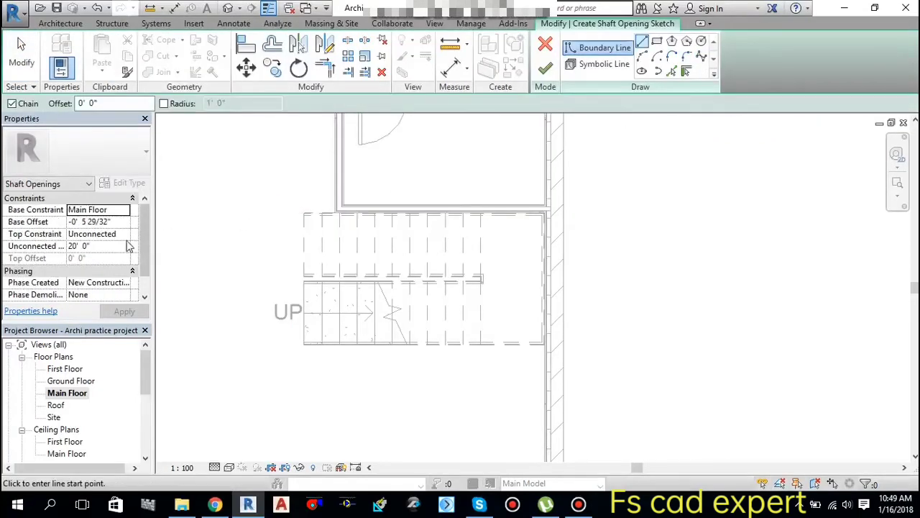
pyautogui.click(107, 222)
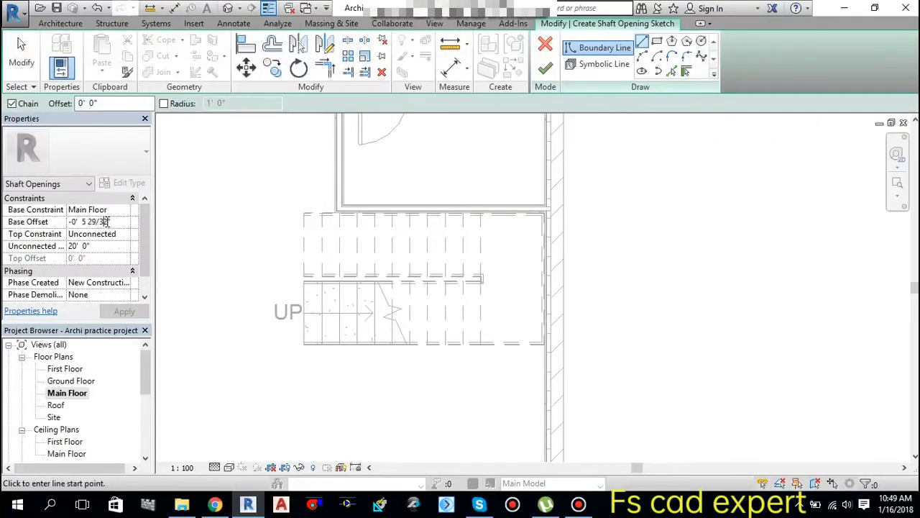
pyautogui.press('BackSpace')
pyautogui.press('BackSpace')
pyautogui.press('BackSpace')
pyautogui.press('BackSpace')
pyautogui.press('BackSpace')
pyautogui.press('BackSpace')
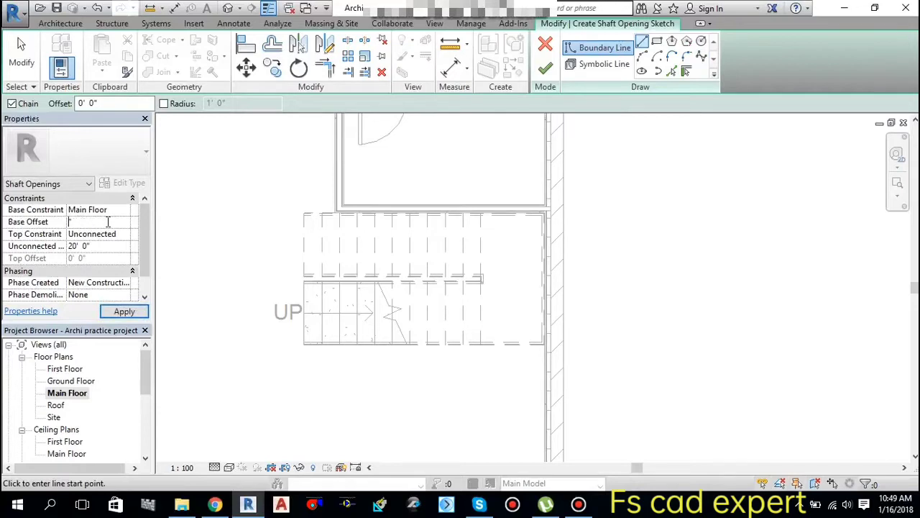
pyautogui.write('0')
pyautogui.click(120, 210)
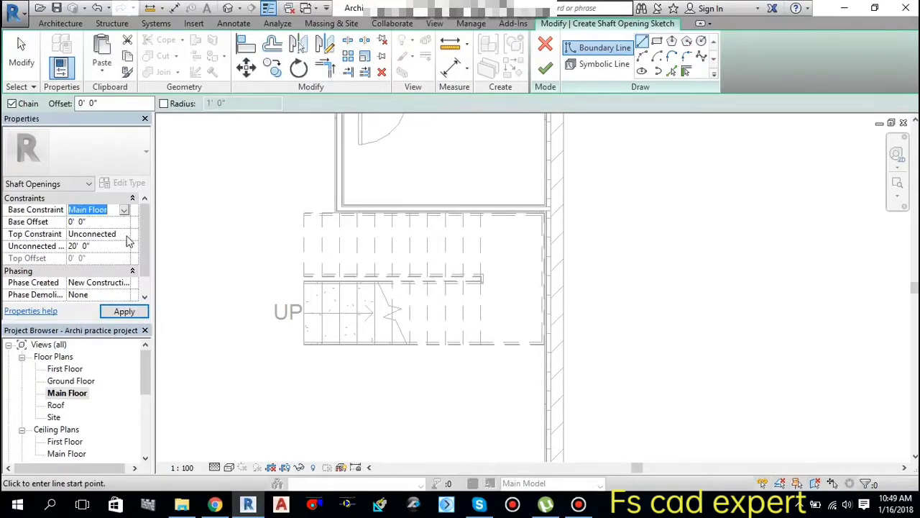
pyautogui.click(125, 235)
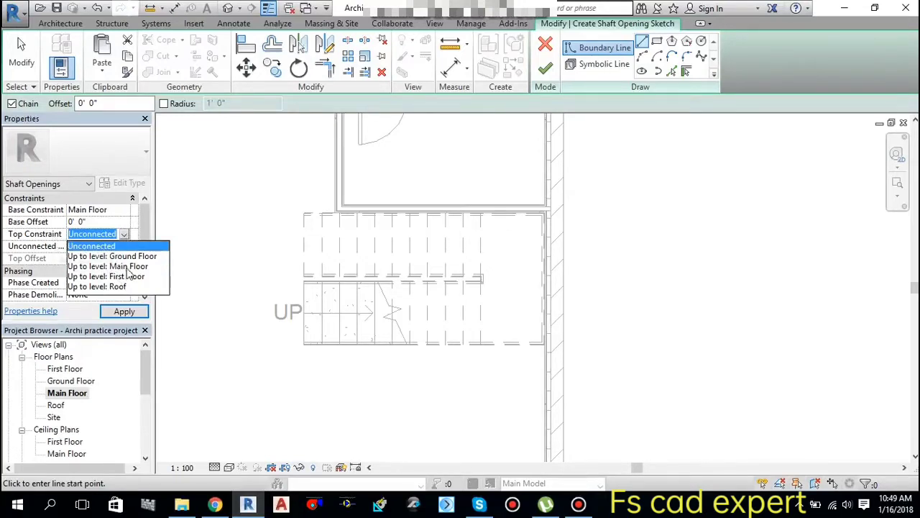
pyautogui.click(130, 277)
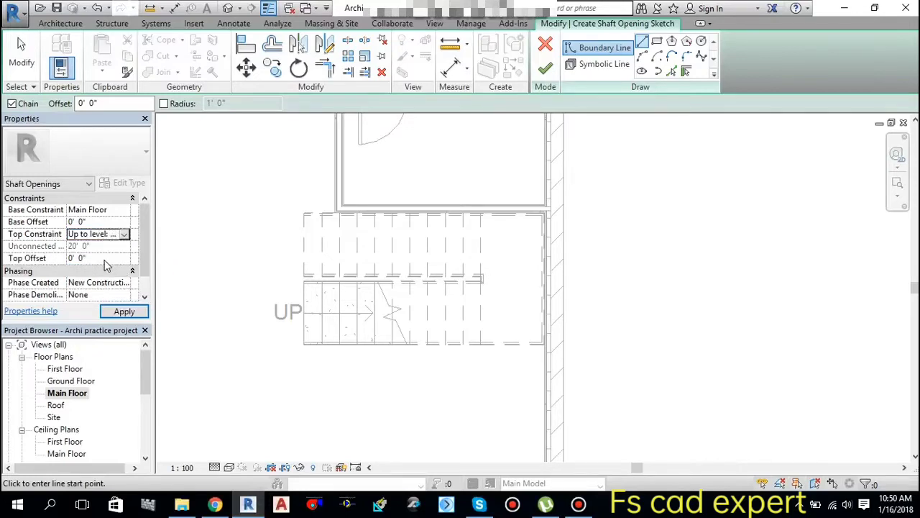
pyautogui.scroll(-1, 103, 263)
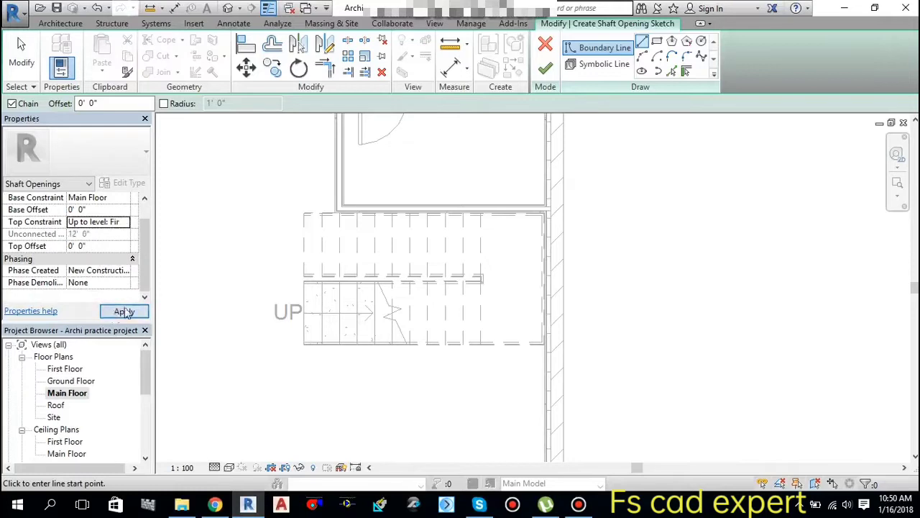
pyautogui.click(124, 311)
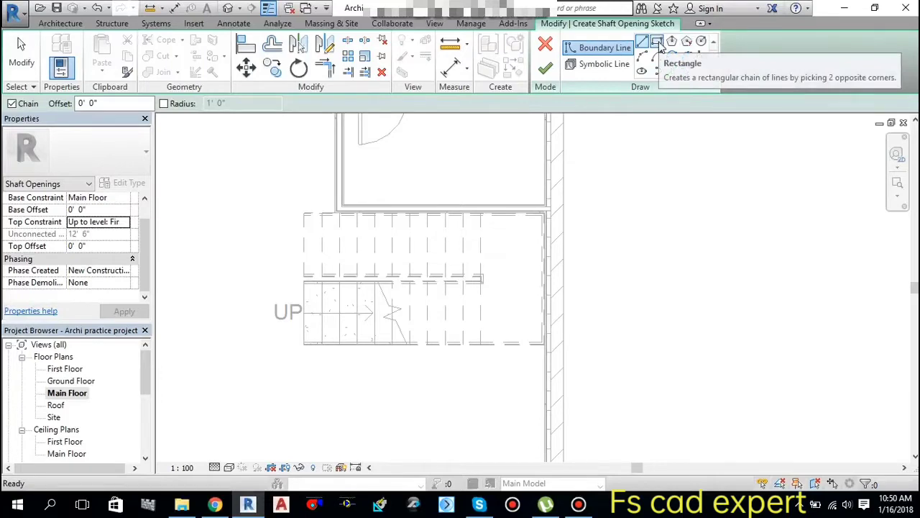
# - Start a rectangular shaft boundary at the stair's top-left corner
pyautogui.click(658, 45)
pyautogui.scroll(2, 311, 228)
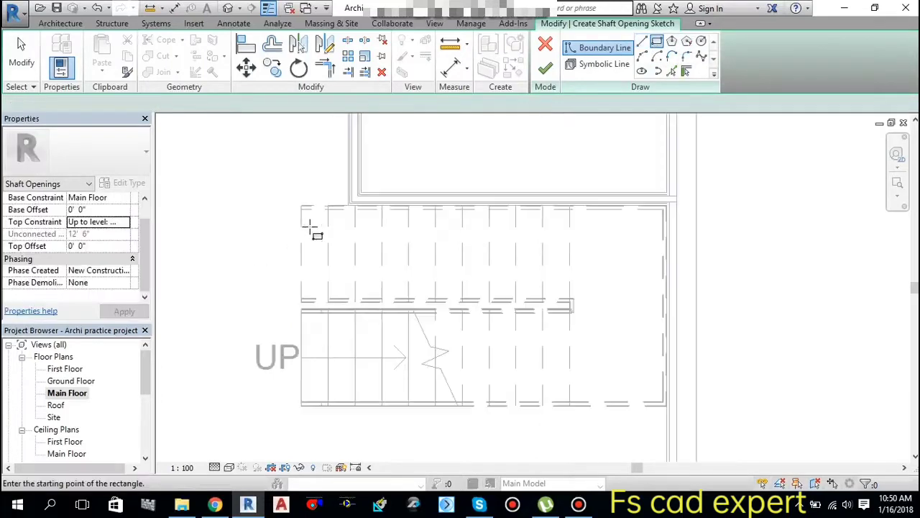
pyautogui.scroll(2, 311, 228)
pyautogui.click(276, 141)
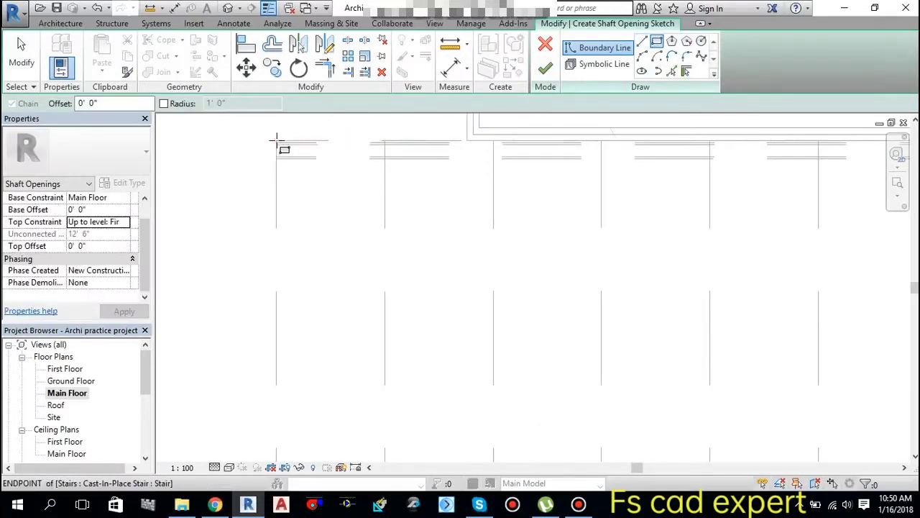
pyautogui.click(536, 310)
pyautogui.click(808, 141)
# - Place the rectangle's opposite corner at the stair's far corner, enclosing the footprint
pyautogui.moveTo(616, 329)
pyautogui.mouseDown(button='middle')
pyautogui.moveTo(596, 304)
pyautogui.moveTo(406, 237)
pyautogui.mouseUp(button='middle')
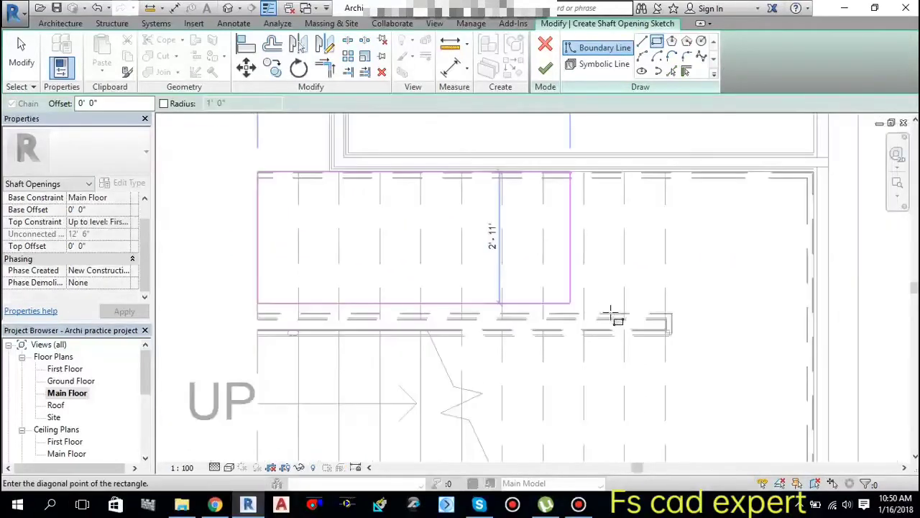
pyautogui.moveTo(612, 314)
pyautogui.mouseDown(button='middle')
pyautogui.moveTo(630, 327)
pyautogui.moveTo(495, 245)
pyautogui.mouseUp(button='middle')
pyautogui.scroll(1, 568, 323)
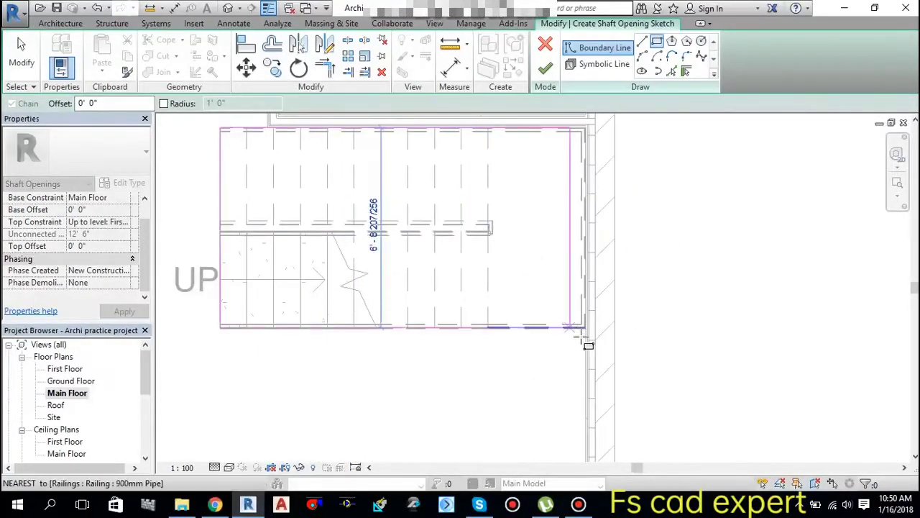
pyautogui.scroll(1, 587, 341)
pyautogui.scroll(1, 600, 330)
pyautogui.scroll(1, 623, 331)
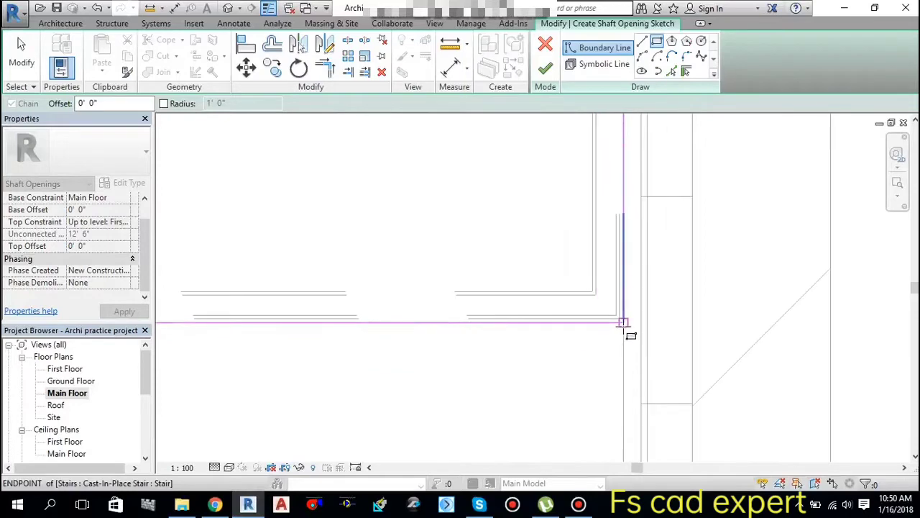
pyautogui.click(623, 323)
pyautogui.scroll(-2, 413, 199)
pyautogui.scroll(-1, 407, 199)
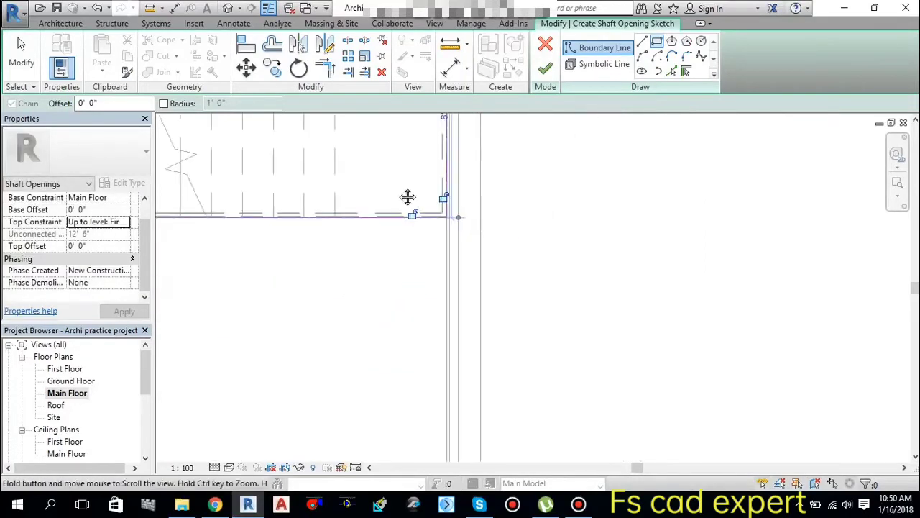
pyautogui.moveTo(407, 199); pyautogui.dragTo(597, 410, button='middle')
pyautogui.scroll(-1, 532, 348)
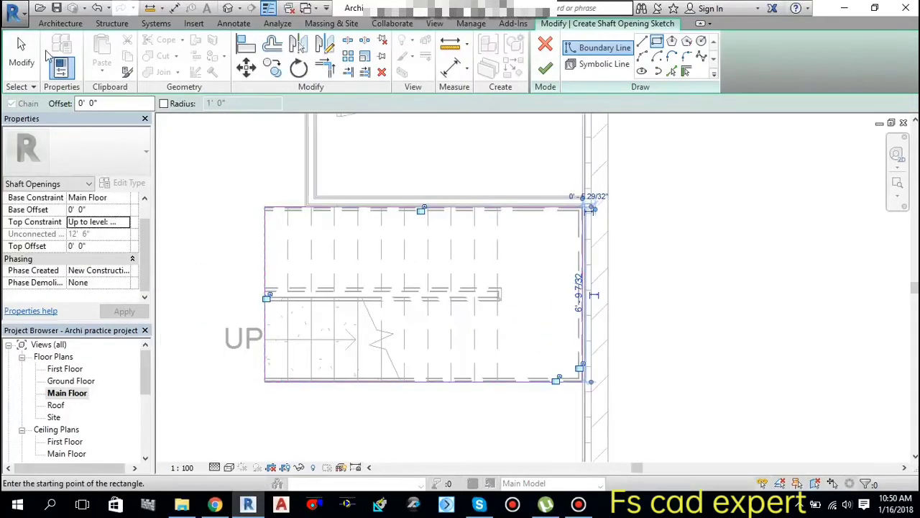
pyautogui.click(22, 54)
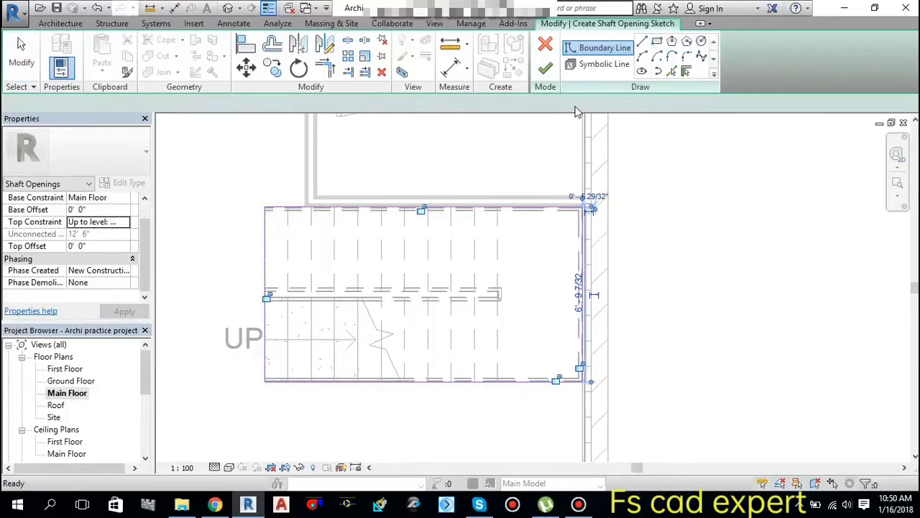
# - Finish the shaft opening sketch and look over the result
pyautogui.click(546, 70)
pyautogui.scroll(-2, 255, 223)
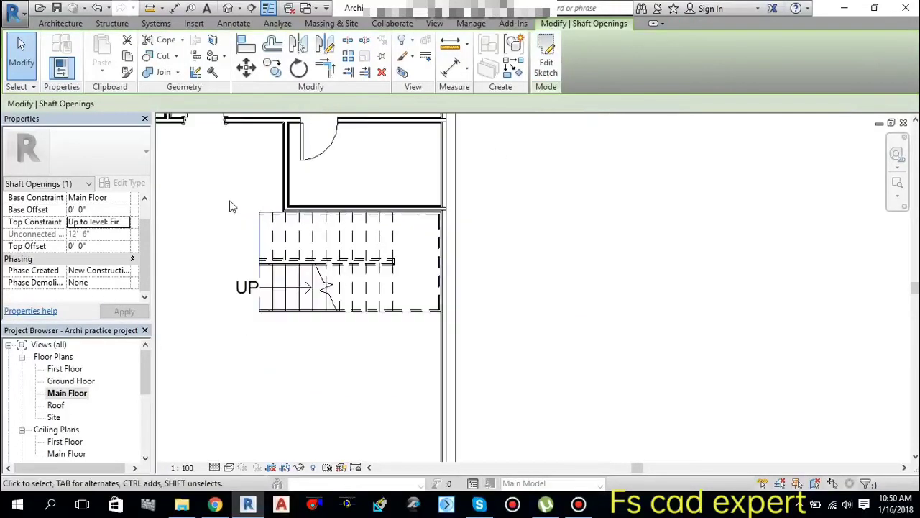
pyautogui.moveTo(232, 206)
pyautogui.mouseDown(button='middle')
pyautogui.moveTo(330, 250)
pyautogui.moveTo(338, 273)
pyautogui.mouseUp(button='middle')
pyautogui.scroll(3, 604, 316)
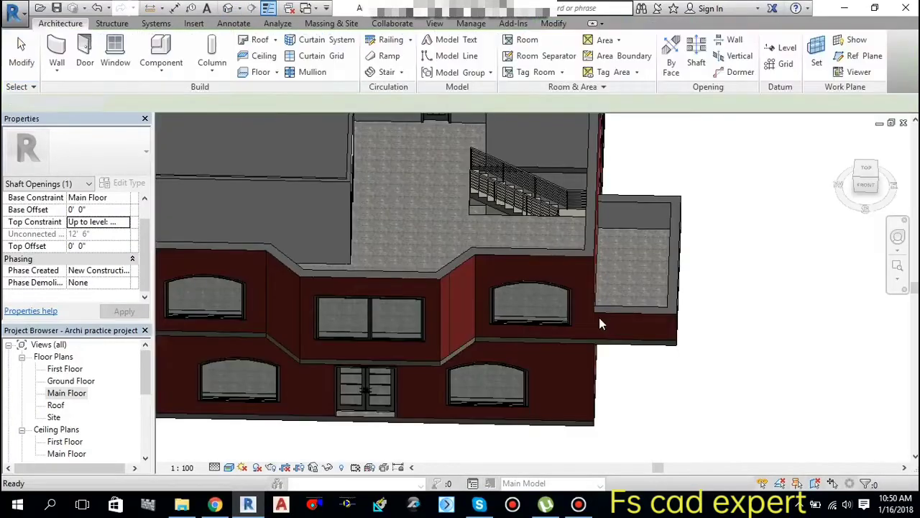
pyautogui.scroll(2, 547, 229)
pyautogui.scroll(2, 543, 230)
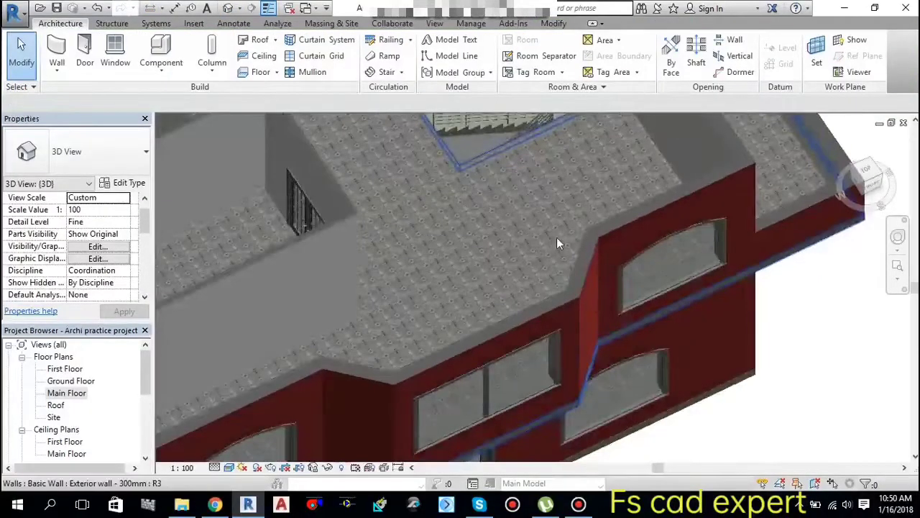
# - Orbit the 3D model to view the stair inside the Main Floor opening from several angles
pyautogui.moveTo(542, 233)
pyautogui.keyDown('shift'); pyautogui.mouseDown(button='middle')
pyautogui.moveTo(659, 335)
pyautogui.moveTo(601, 272)
pyautogui.mouseUp(button='middle'); pyautogui.keyUp('shift')
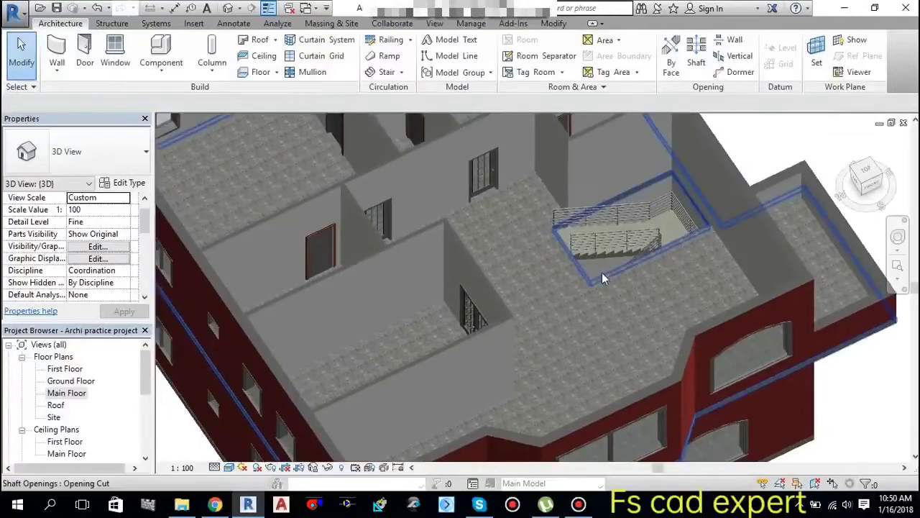
pyautogui.scroll(1, 595, 271)
pyautogui.scroll(1, 593, 268)
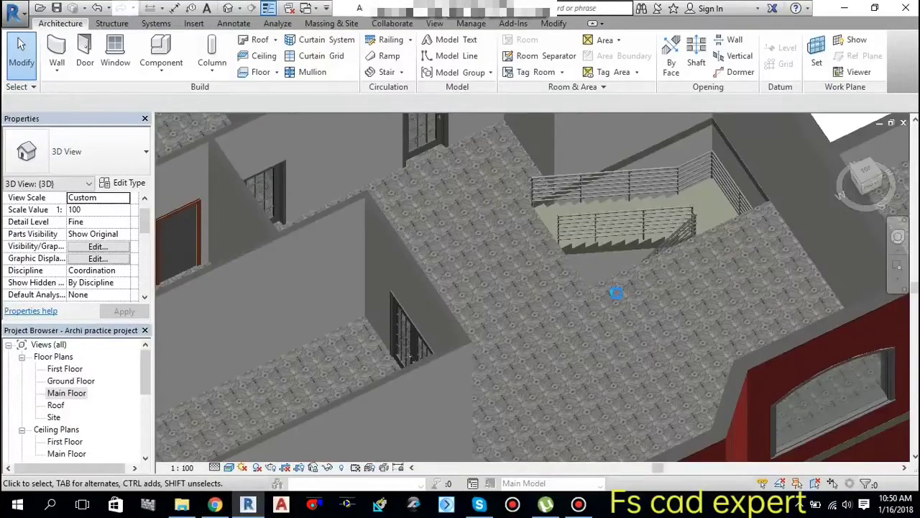
pyautogui.scroll(-2, 616, 292)
pyautogui.moveTo(616, 292)
pyautogui.keyDown('shift'); pyautogui.mouseDown(button='middle')
pyautogui.moveTo(637, 295)
pyautogui.moveTo(619, 316)
pyautogui.moveTo(569, 242)
pyautogui.mouseUp(button='middle'); pyautogui.keyUp('shift')
pyautogui.scroll(2, 633, 285)
pyautogui.scroll(-2, 663, 282)
pyautogui.scroll(2, 625, 296)
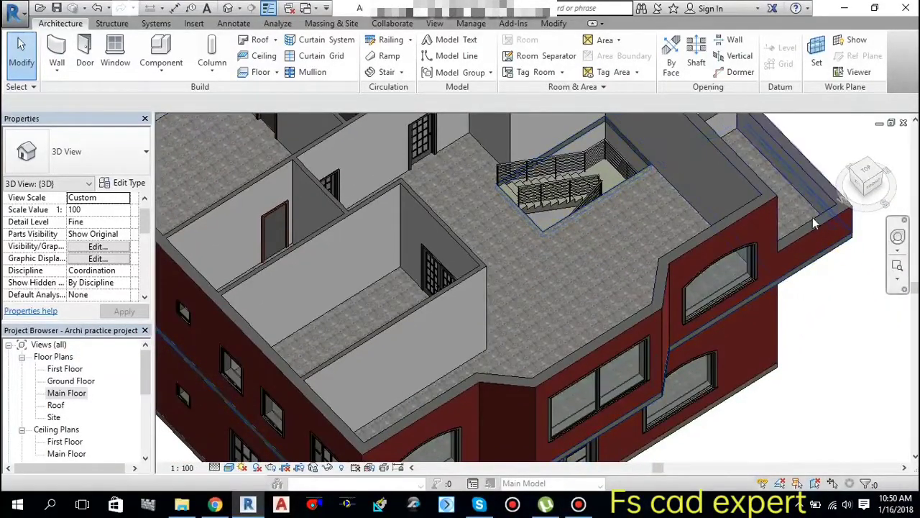
# - Hide the floor surrounding the stair in this view and orbit to inspect the whole stair
pyautogui.click(840, 255)
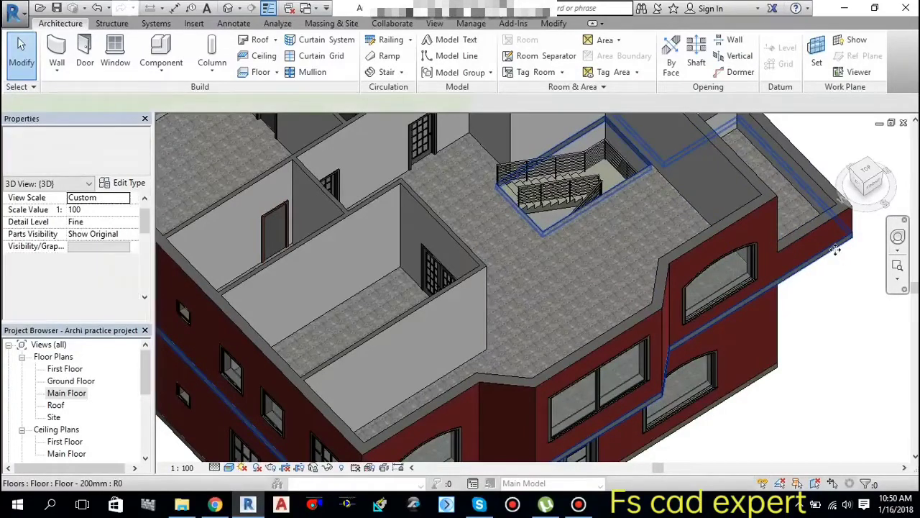
pyautogui.rightClick(839, 251)
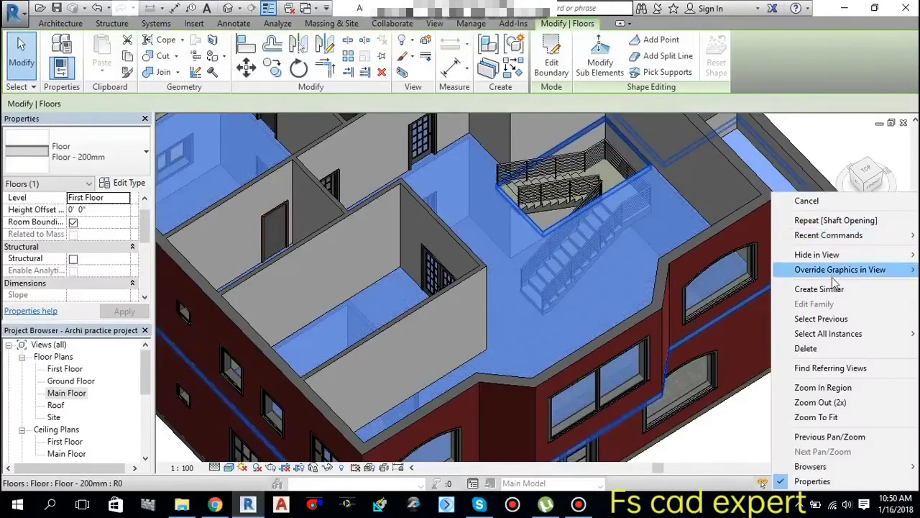
pyautogui.moveTo(817, 254)
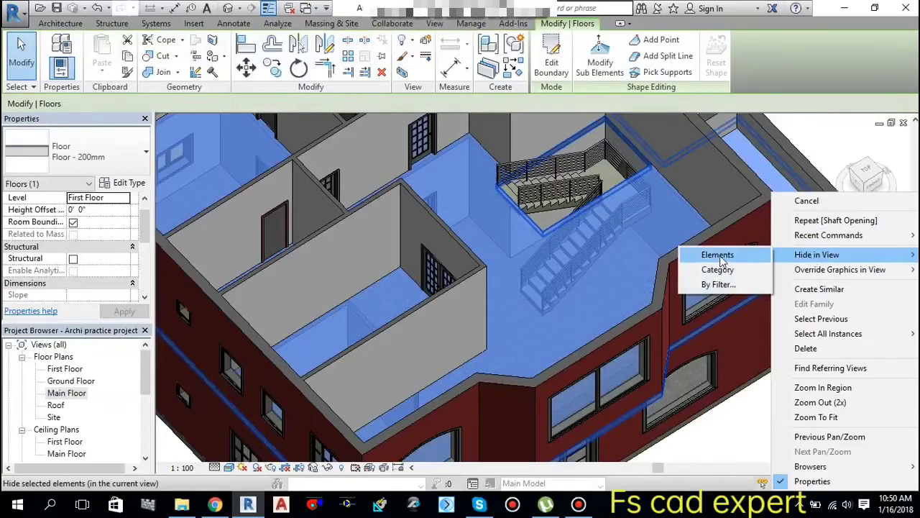
pyautogui.click(718, 255)
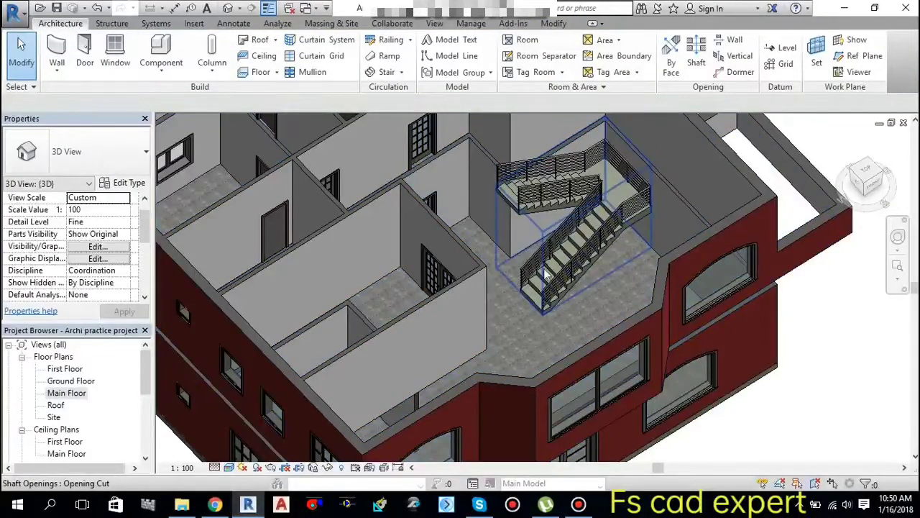
pyautogui.scroll(2, 516, 307)
pyautogui.scroll(2, 519, 306)
pyautogui.scroll(-2, 535, 281)
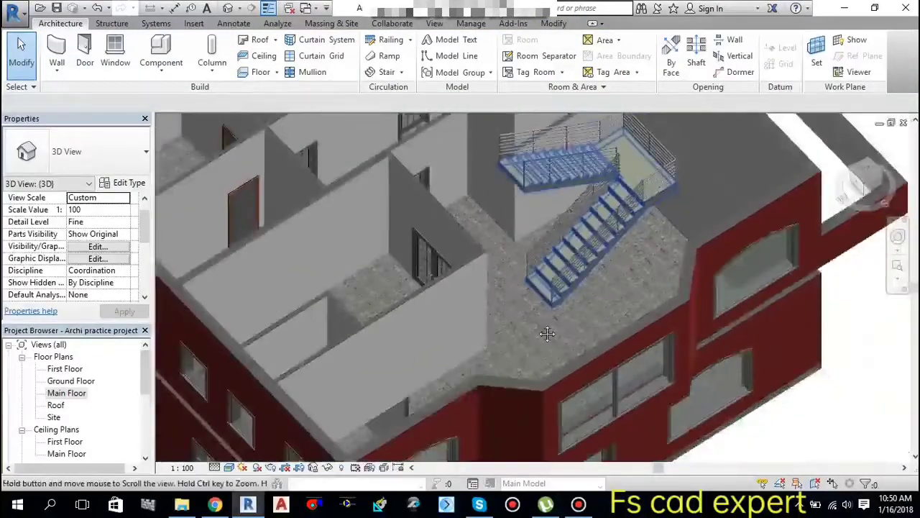
pyautogui.moveTo(539, 288)
pyautogui.keyDown('shift'); pyautogui.mouseDown(button='middle')
pyautogui.moveTo(548, 297)
pyautogui.moveTo(508, 246)
pyautogui.mouseUp(button='middle'); pyautogui.keyUp('shift')
pyautogui.scroll(2, 548, 297)
pyautogui.scroll(-1, 548, 297)
pyautogui.scroll(-3, 548, 297)
pyautogui.scroll(3, 644, 287)
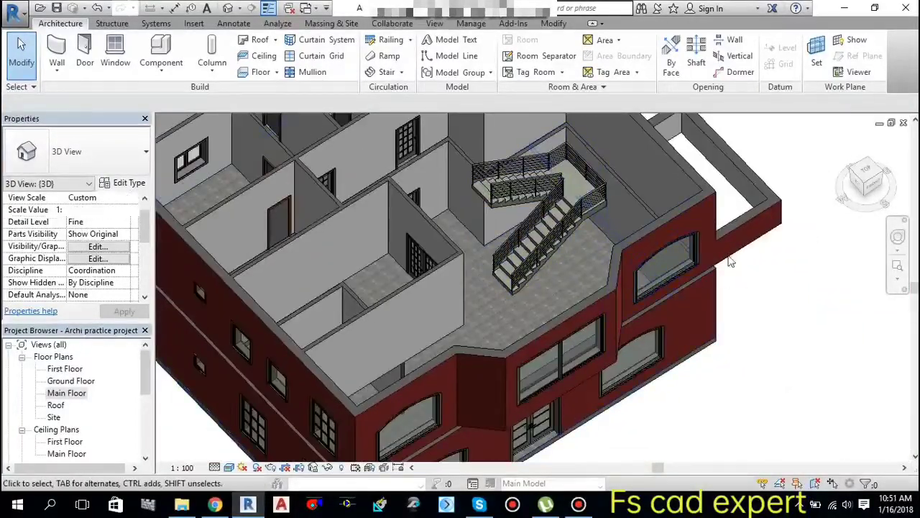
# - Restore the hidden floor, then reopen the Main Floor plan
pyautogui.click(352, 469)
pyautogui.scroll(2, 558, 269)
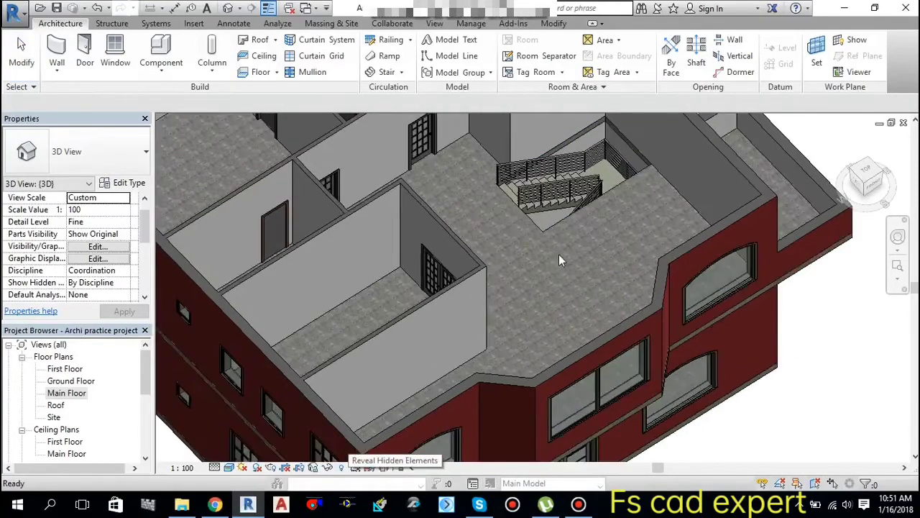
pyautogui.moveTo(558, 254); pyautogui.dragTo(596, 331, button='middle')
pyautogui.scroll(-2, 596, 331)
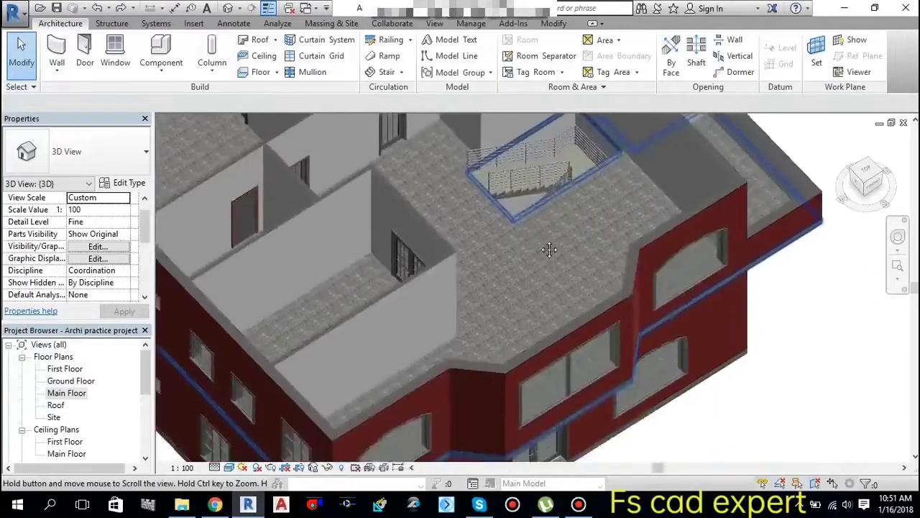
pyautogui.scroll(-1, 538, 253)
pyautogui.moveTo(538, 253); pyautogui.dragTo(560, 279, button='middle')
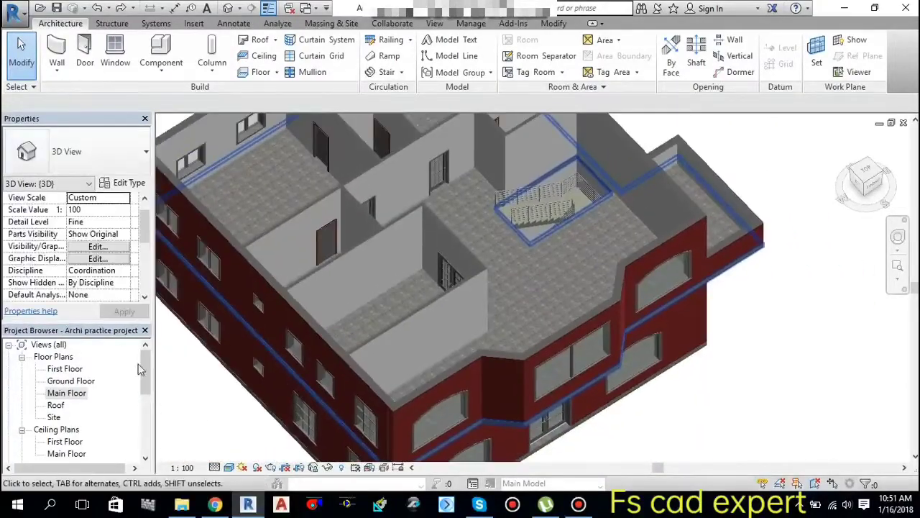
pyautogui.doubleClick(66, 393)
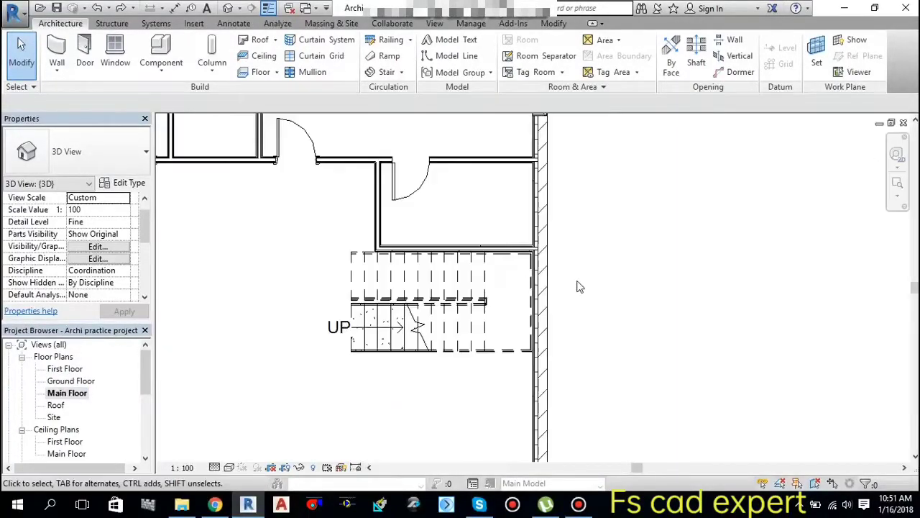
# - Set the Monolithic Stair's Multistory Top Level to Roof and apply it
pyautogui.moveTo(489, 315); pyautogui.dragTo(546, 319, button='middle')
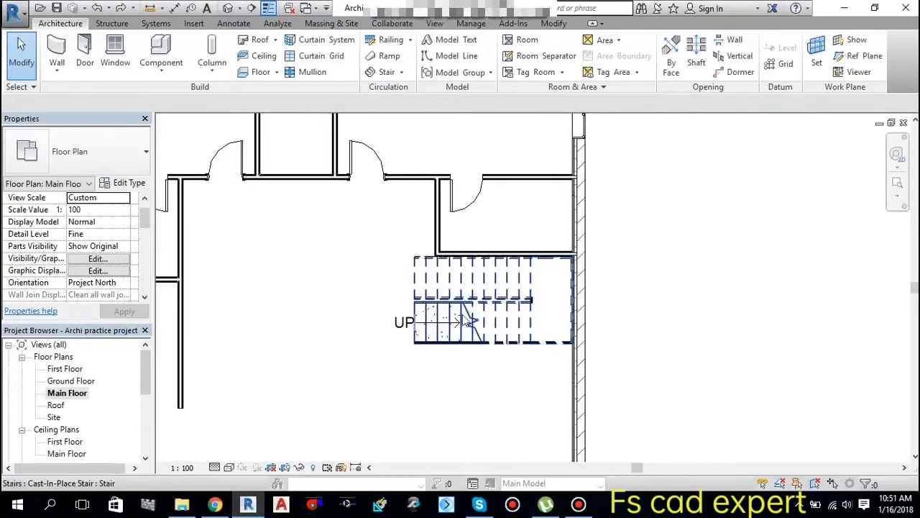
pyautogui.click(469, 322)
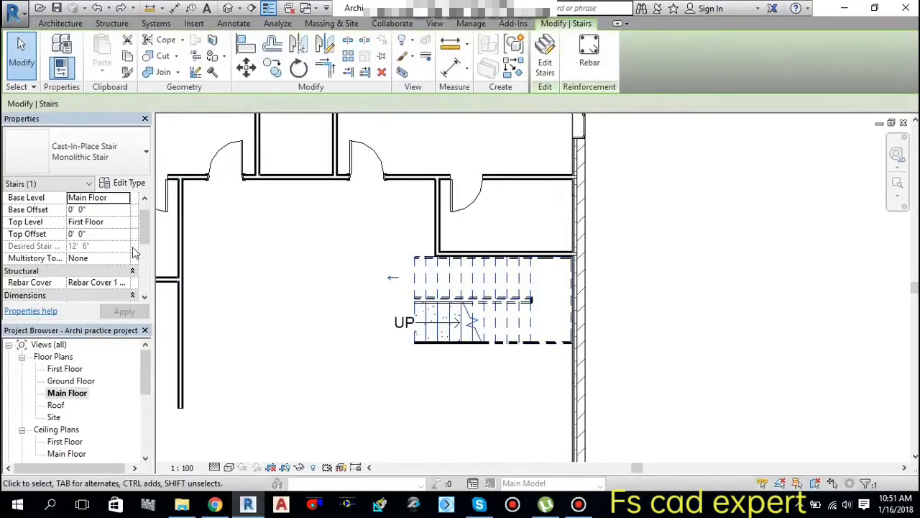
pyautogui.scroll(-1, 124, 258)
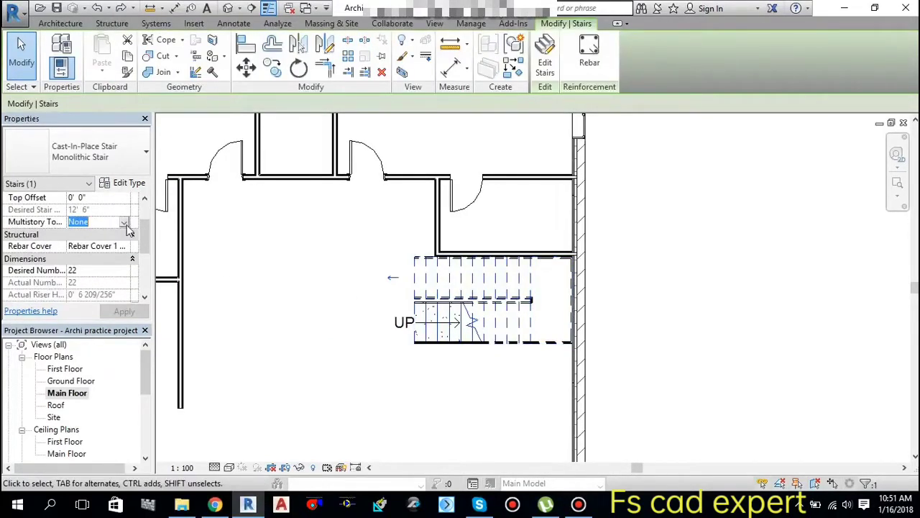
pyautogui.click(125, 223)
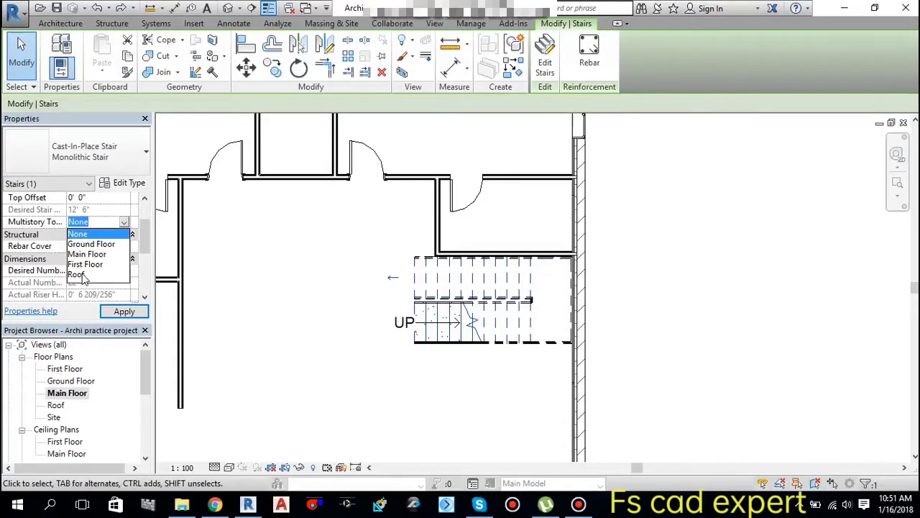
pyautogui.click(76, 274)
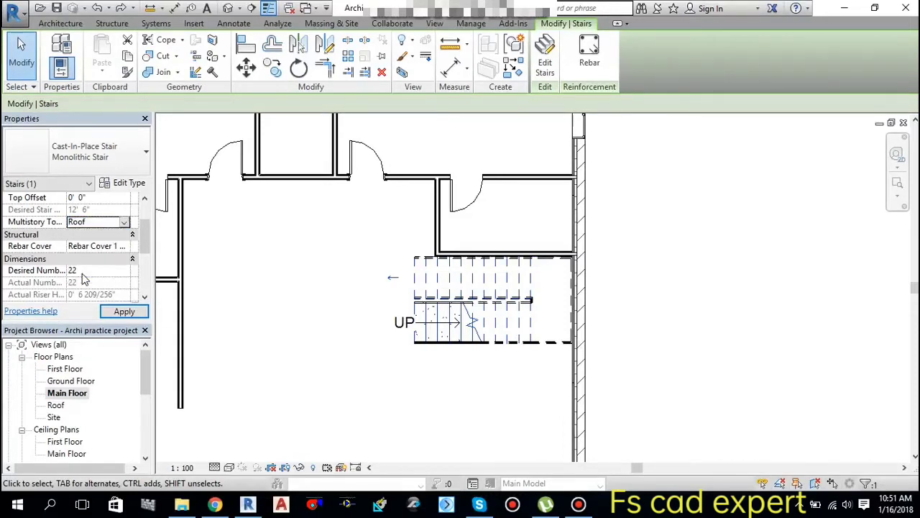
pyautogui.click(345, 279)
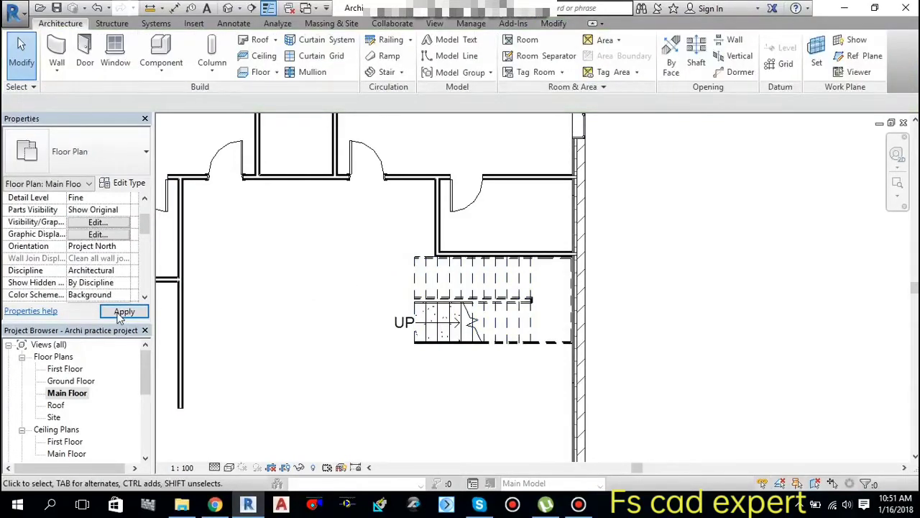
pyautogui.click(258, 40)
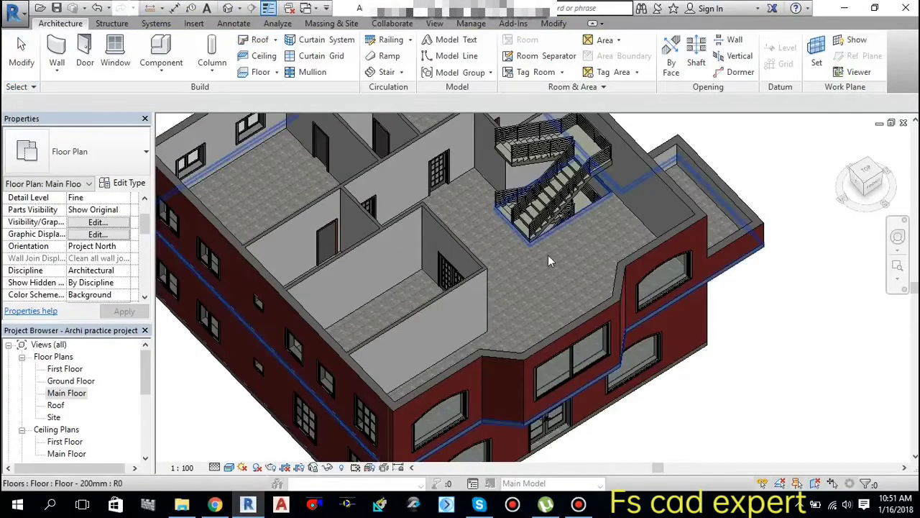
pyautogui.scroll(3, 524, 317)
pyautogui.scroll(2, 516, 153)
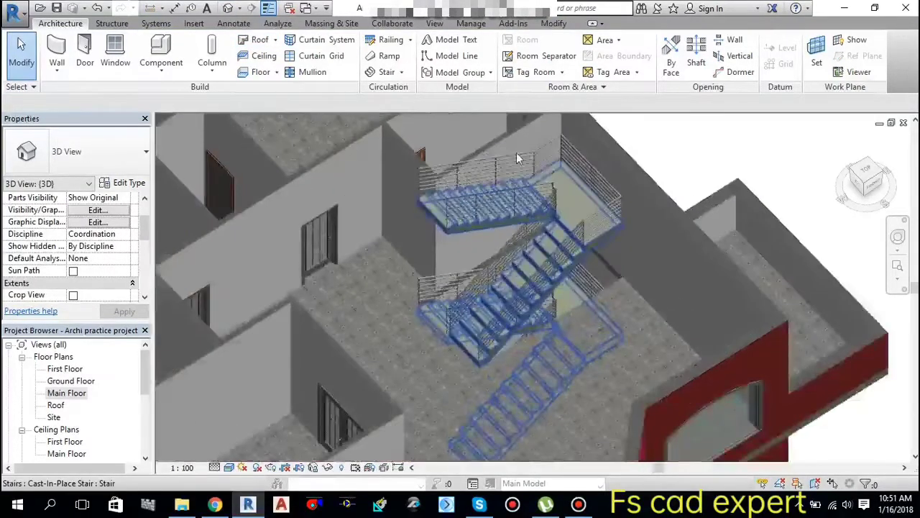
pyautogui.scroll(-2, 477, 290)
pyautogui.scroll(2, 396, 137)
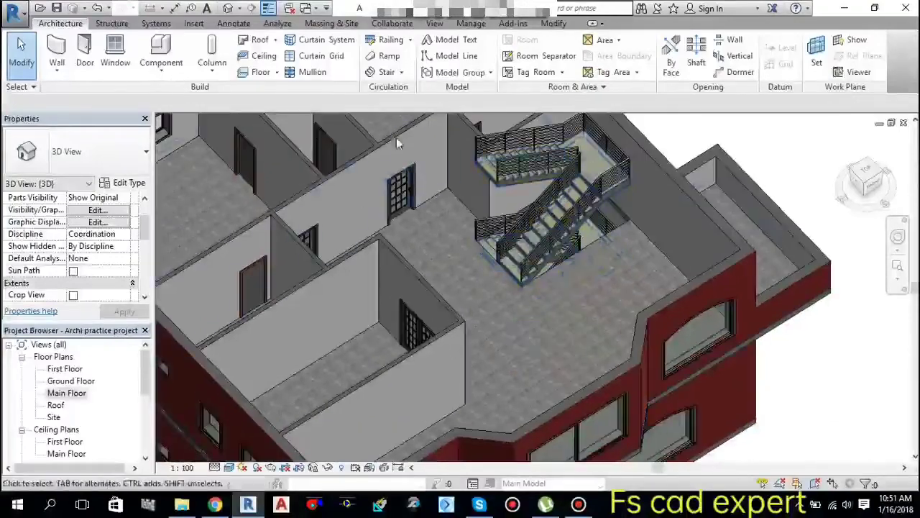
pyautogui.scroll(-2, 436, 300)
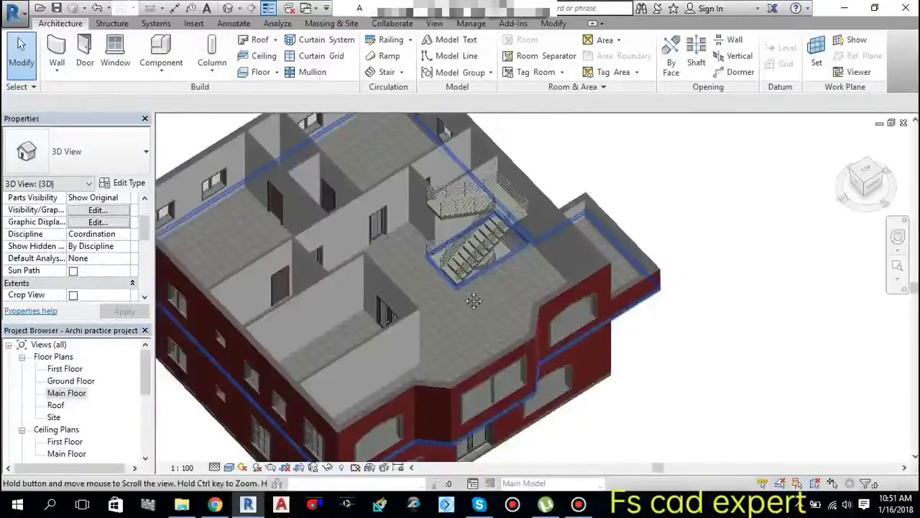
pyautogui.scroll(-2, 514, 288)
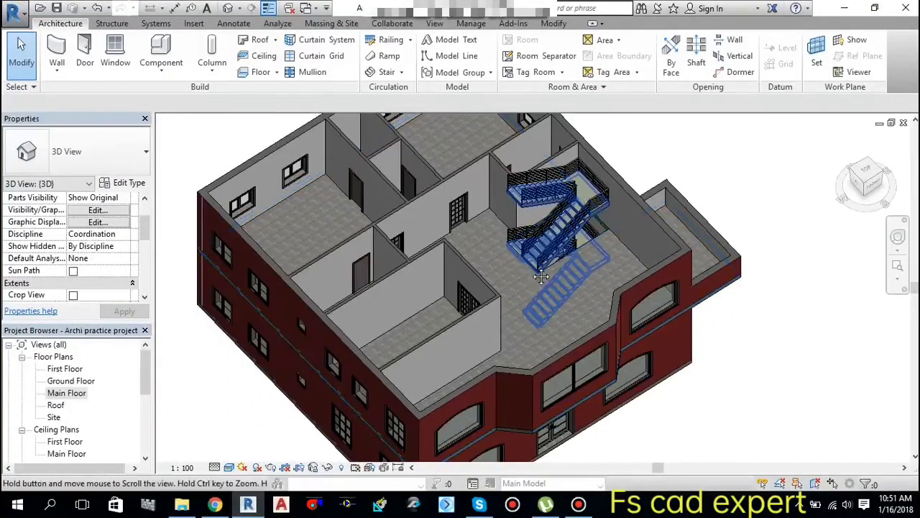
pyautogui.scroll(2, 485, 253)
pyautogui.scroll(1, 538, 260)
pyautogui.scroll(1, 539, 254)
pyautogui.scroll(2, 525, 263)
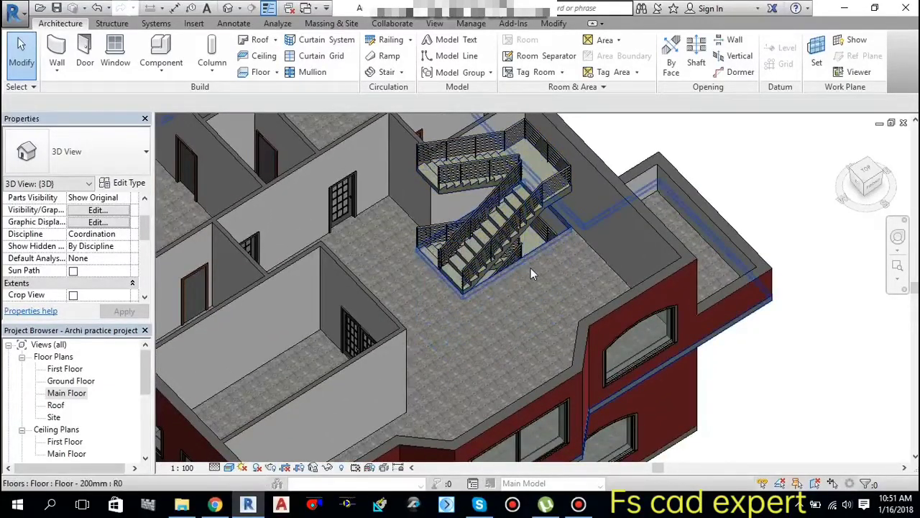
pyautogui.moveTo(530, 267); pyautogui.dragTo(503, 296, button='middle')
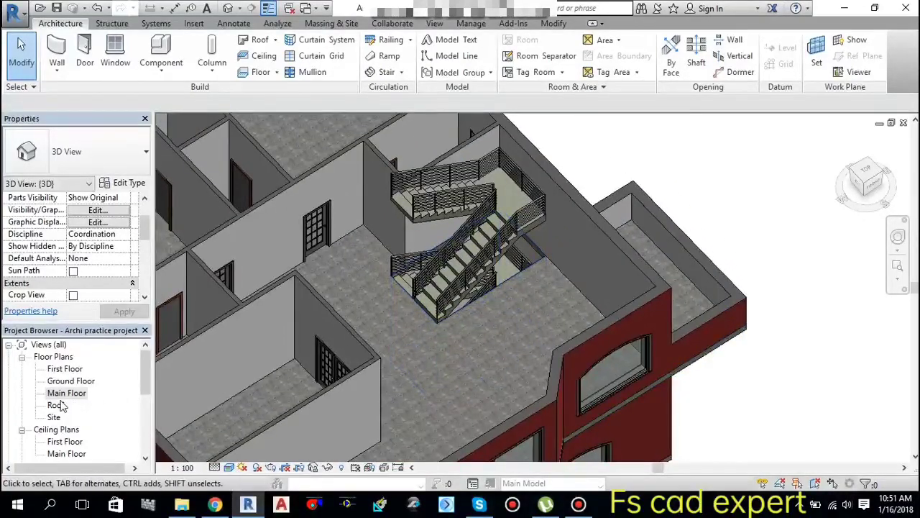
pyautogui.doubleClick(64, 394)
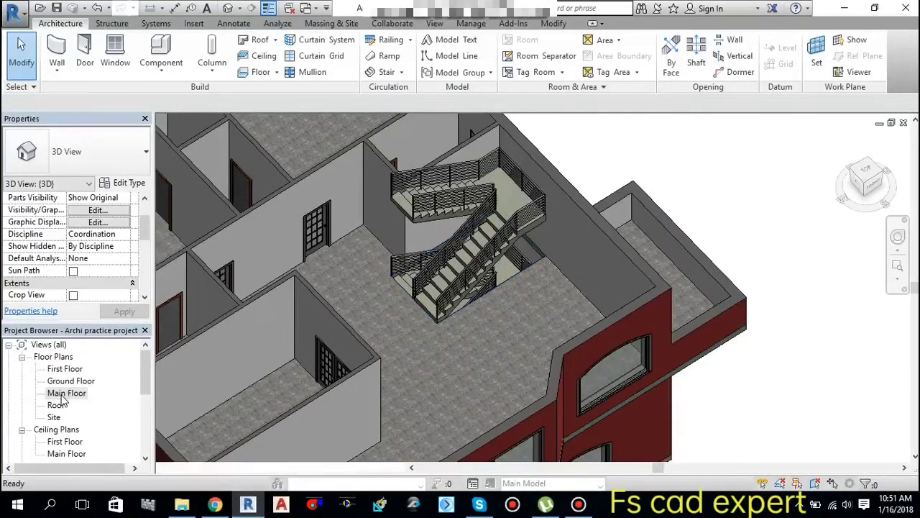
pyautogui.moveTo(523, 351); pyautogui.dragTo(536, 267, button='middle')
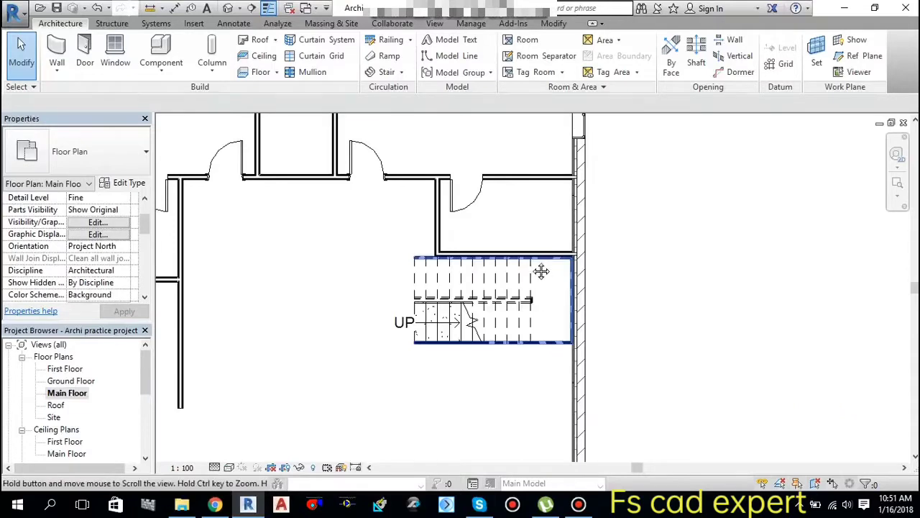
# - Open the First Floor plan and frame the stair and bay window
pyautogui.click(64, 369)
pyautogui.doubleClick(64, 369)
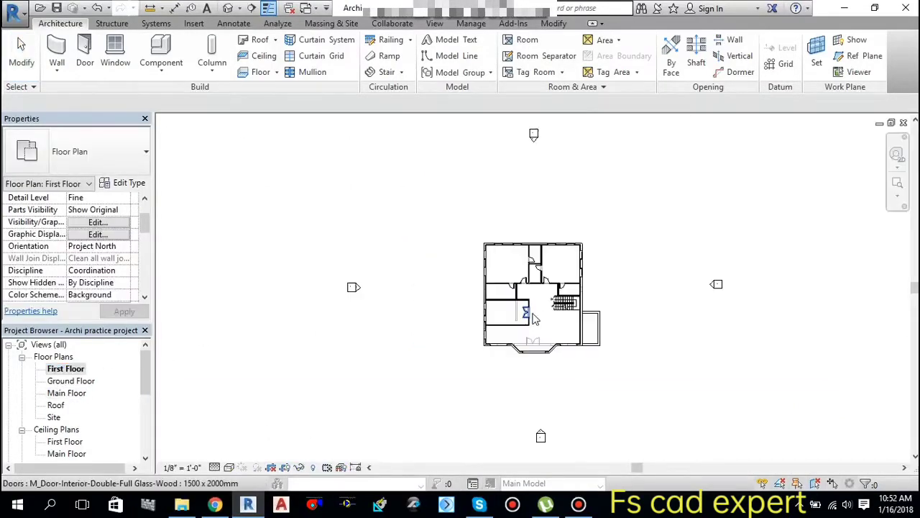
pyautogui.scroll(3, 561, 338)
pyautogui.scroll(2, 558, 304)
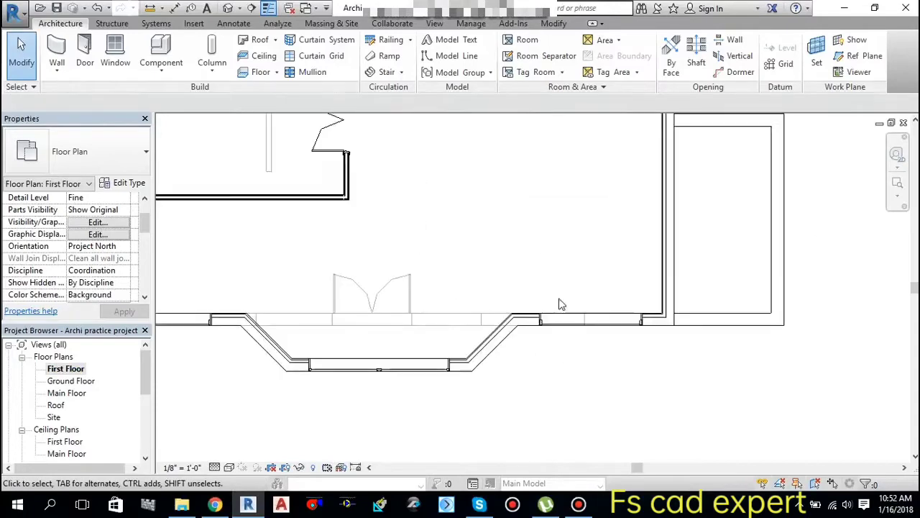
pyautogui.moveTo(529, 204)
pyautogui.mouseDown(button='middle')
pyautogui.moveTo(550, 339)
pyautogui.moveTo(429, 275)
pyautogui.mouseUp(button='middle')
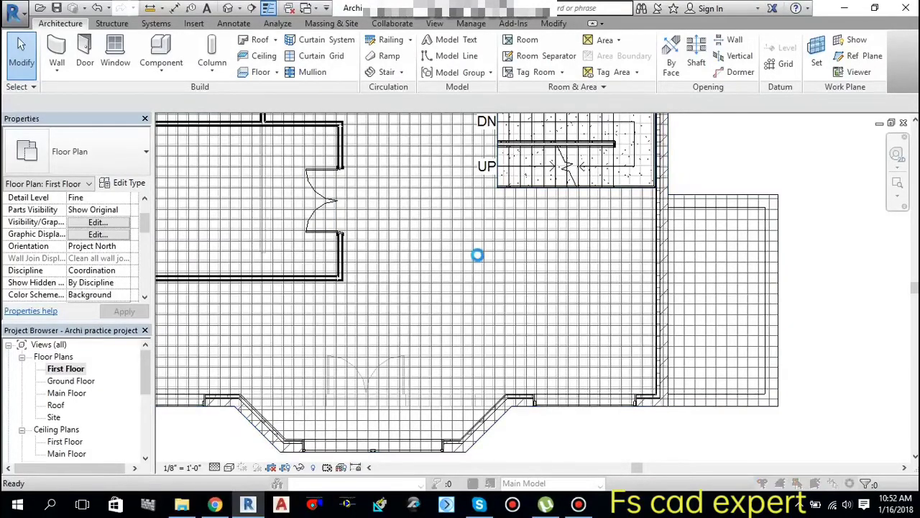
pyautogui.scroll(-2, 234, 264)
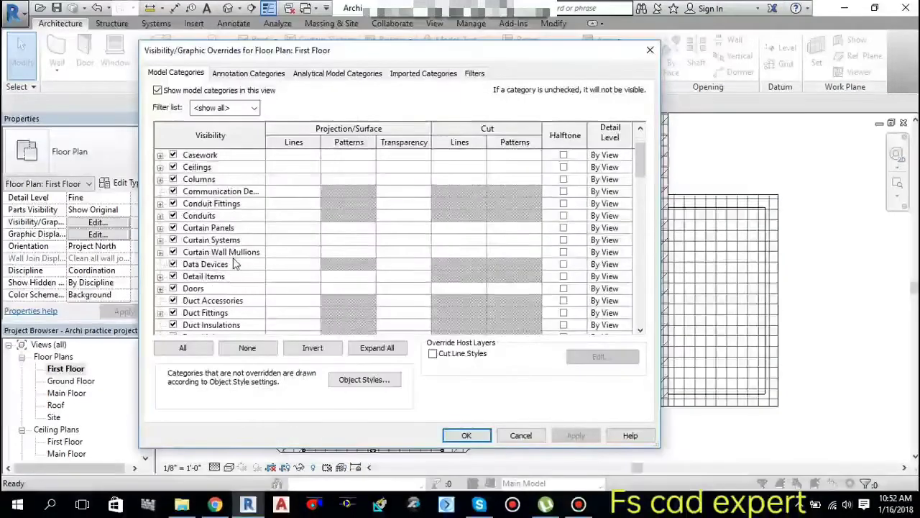
pyautogui.scroll(-3, 234, 264)
pyautogui.scroll(-2, 180, 290)
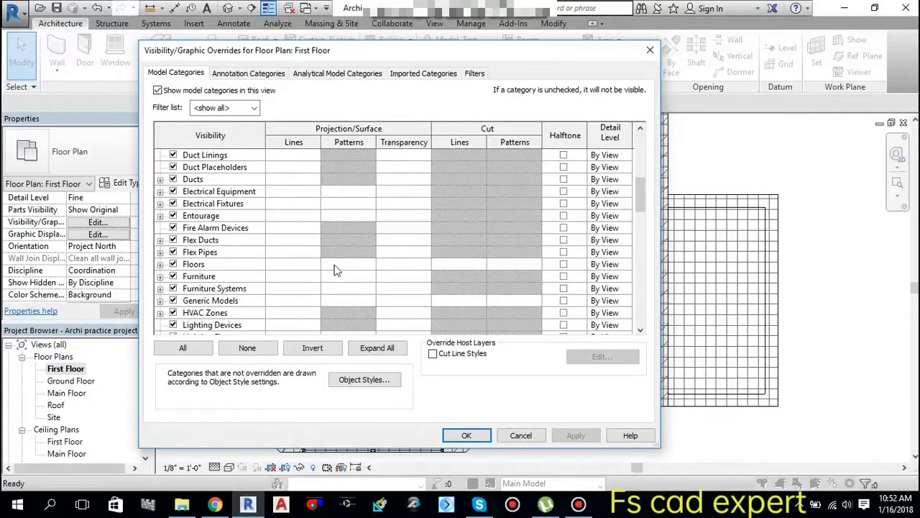
# - Override the Floors category to turn off its visible fill pattern
pyautogui.click(363, 267)
pyautogui.click(348, 264)
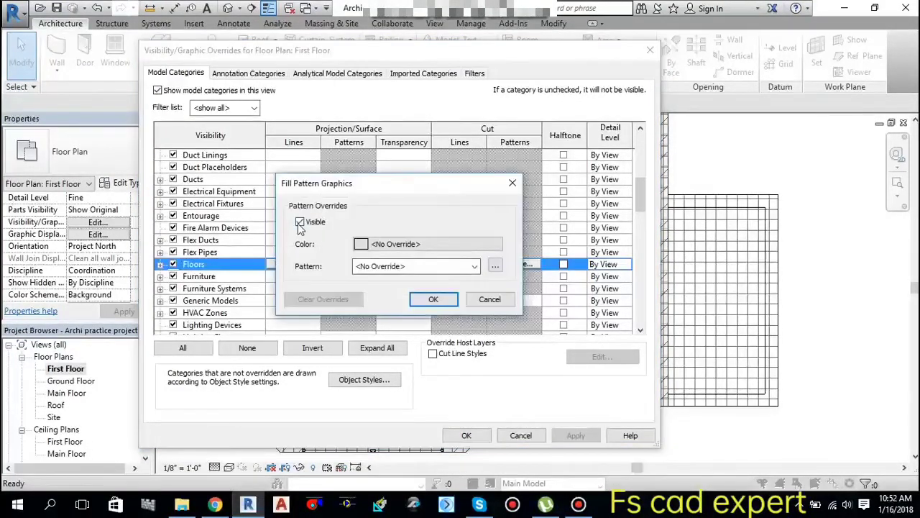
pyautogui.click(299, 223)
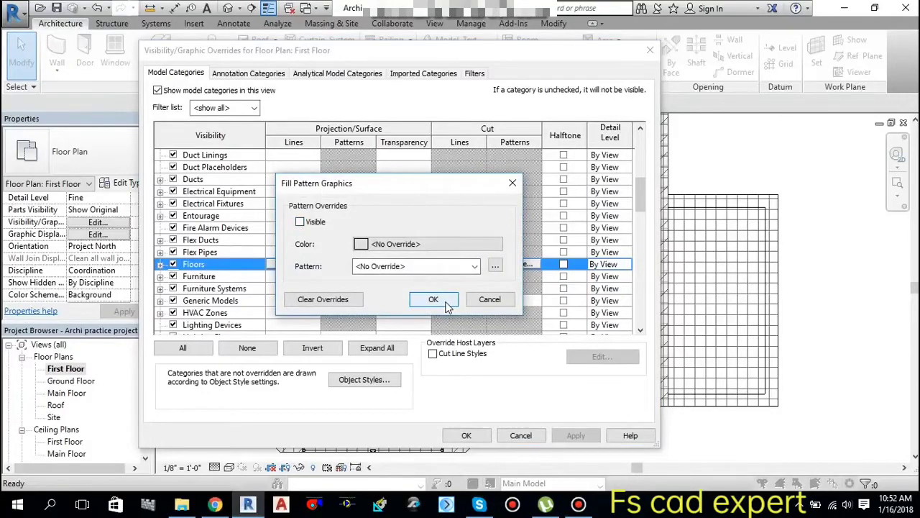
pyautogui.click(434, 299)
pyautogui.click(467, 436)
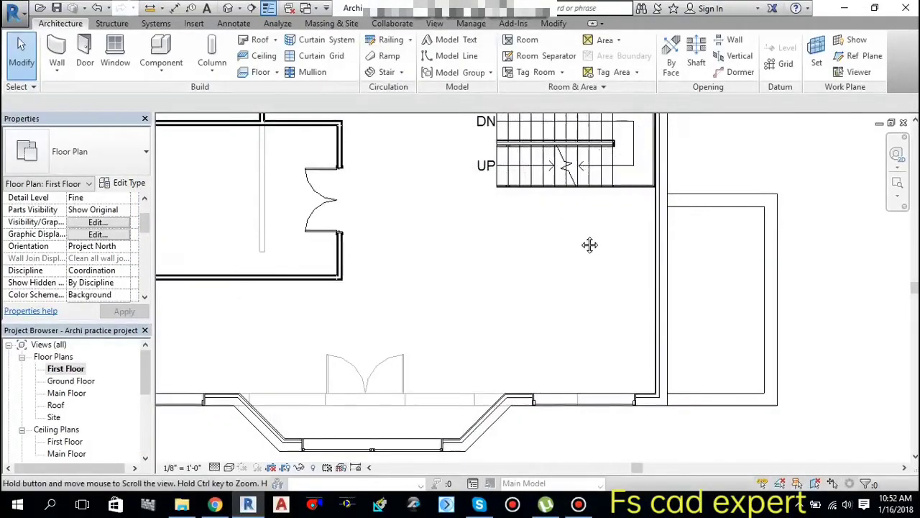
# - Start a sketched railing path and zoom in on the staircase
pyautogui.moveTo(731, 182); pyautogui.dragTo(557, 260, button='middle')
pyautogui.scroll(2, 497, 297)
pyautogui.scroll(1, 496, 297)
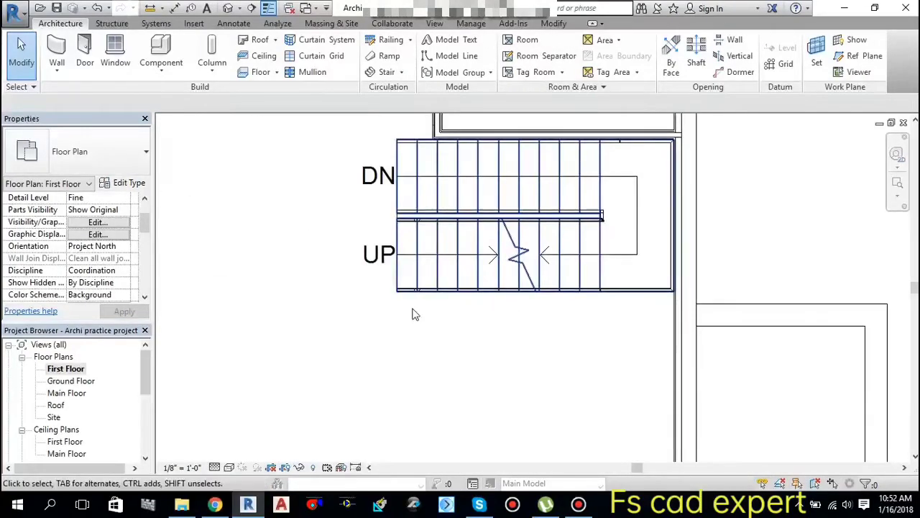
pyautogui.scroll(1, 415, 311)
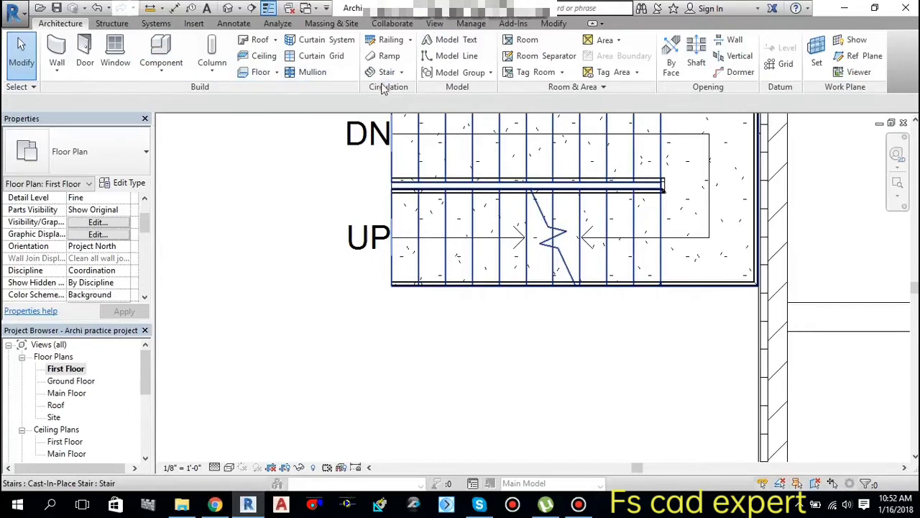
pyautogui.click(393, 44)
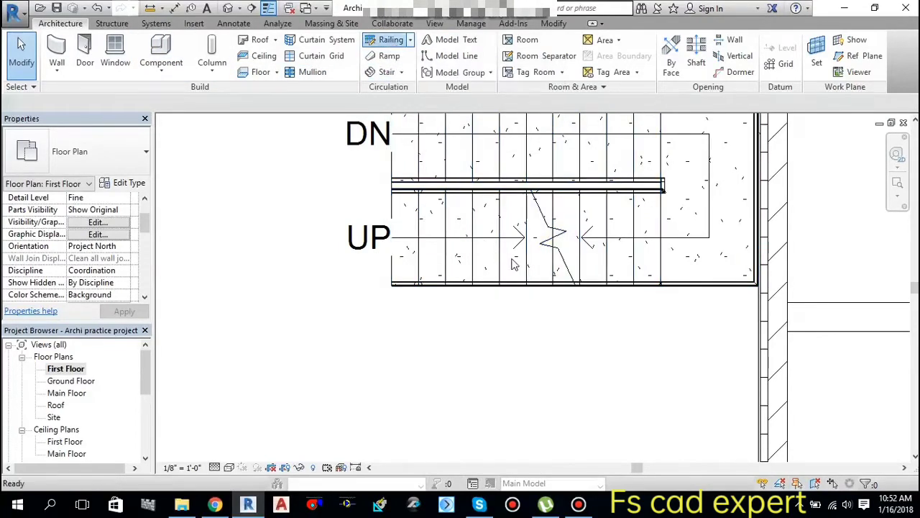
pyautogui.moveTo(538, 253)
pyautogui.mouseDown(button='middle')
pyautogui.moveTo(417, 312)
pyautogui.moveTo(417, 304)
pyautogui.mouseUp(button='middle')
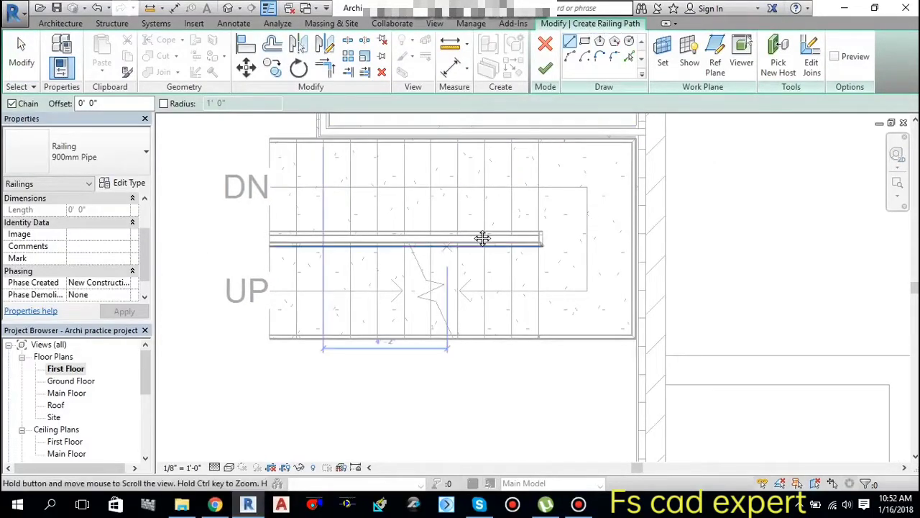
pyautogui.moveTo(482, 236)
pyautogui.mouseDown(button='middle')
pyautogui.moveTo(493, 234)
pyautogui.moveTo(491, 252)
pyautogui.mouseUp(button='middle')
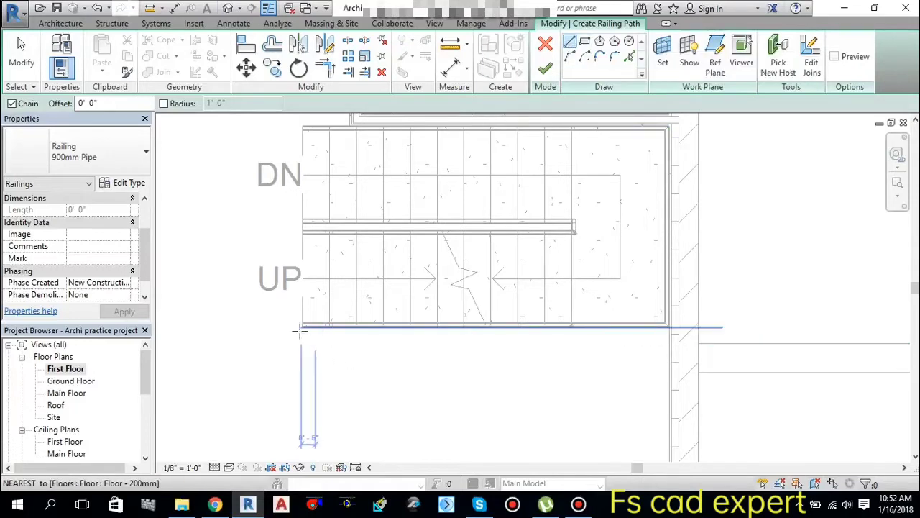
pyautogui.scroll(2, 299, 331)
pyautogui.scroll(2, 299, 331)
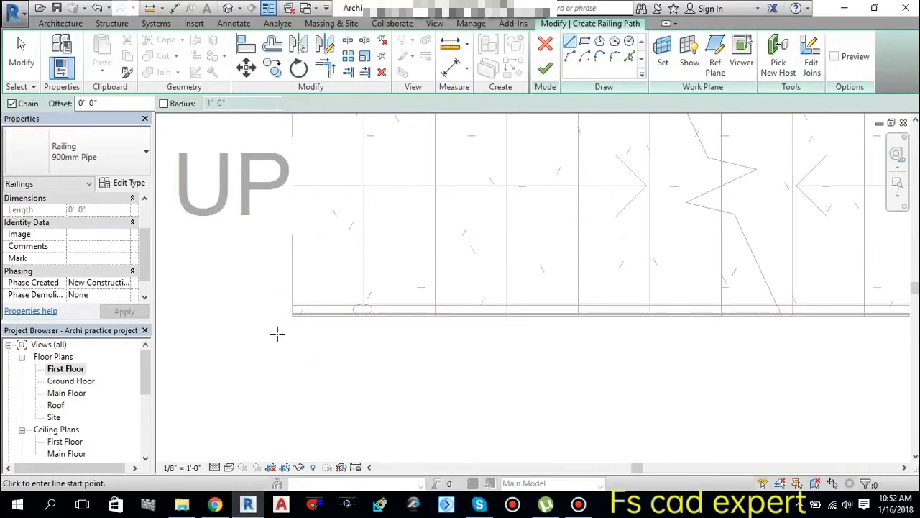
# - Draw the railing line from the stair's lower-left corner to the exterior wall
pyautogui.click(278, 332)
pyautogui.moveTo(609, 347); pyautogui.dragTo(298, 353, button='middle')
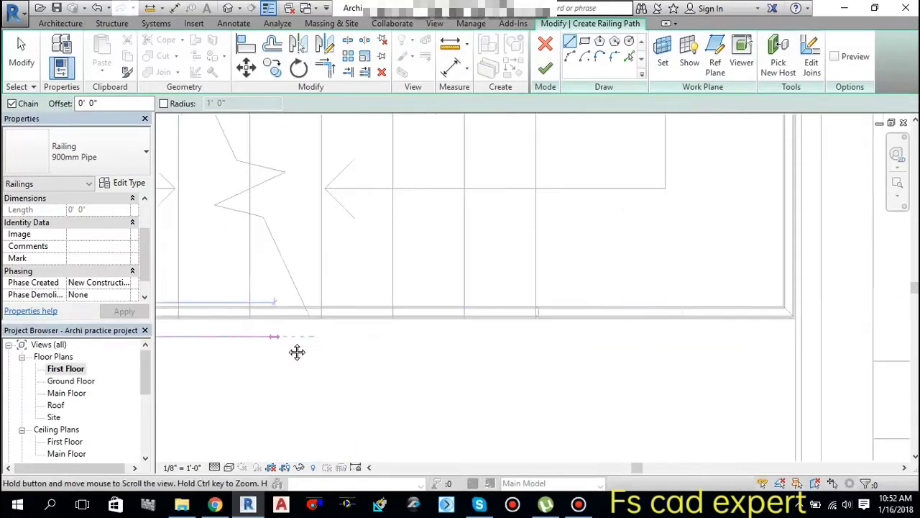
pyautogui.scroll(-2, 683, 332)
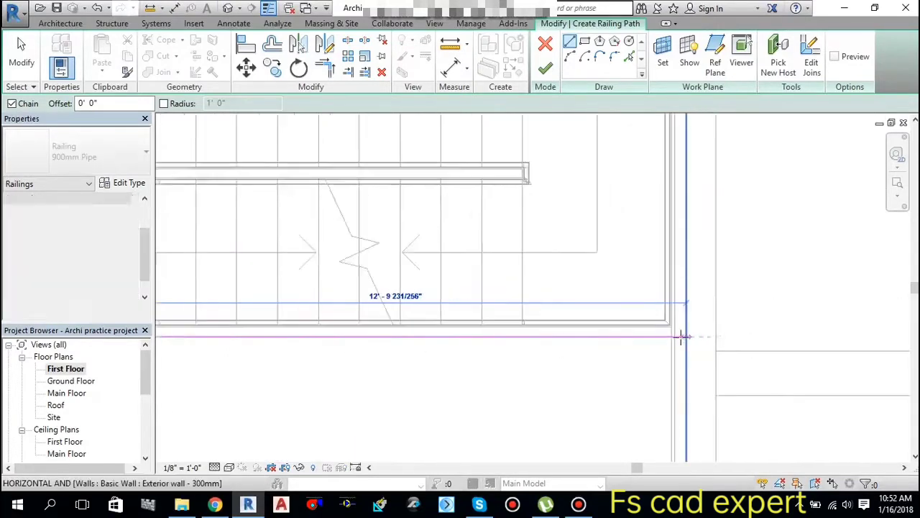
pyautogui.scroll(3, 676, 335)
pyautogui.click(663, 335)
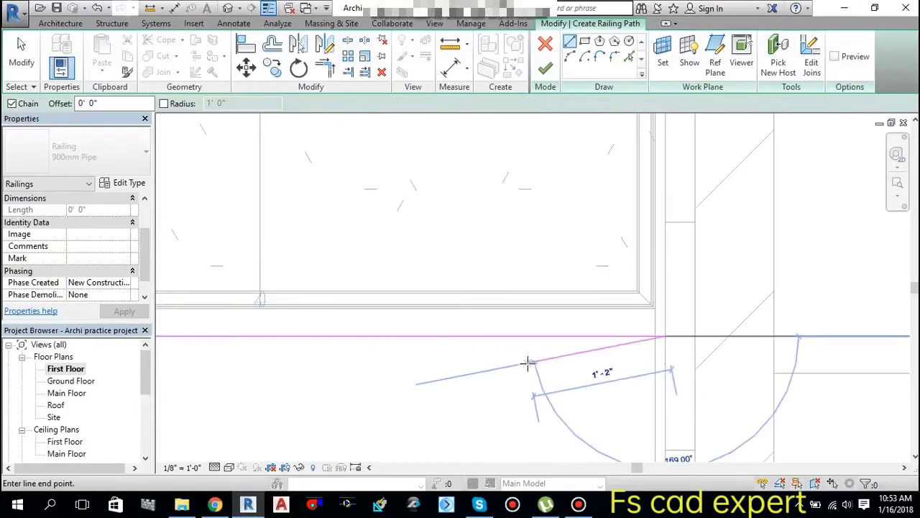
pyautogui.scroll(-1, 469, 361)
pyautogui.scroll(-1, 469, 361)
pyautogui.press('Escape')
pyautogui.press('Escape')
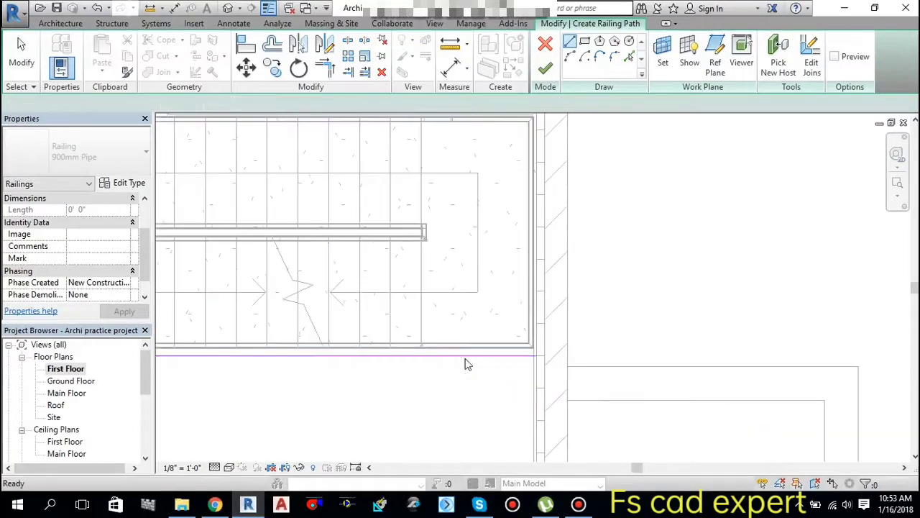
pyautogui.press('Escape')
# - Align the railing line's end with the stair corner
pyautogui.scroll(-2, 472, 345)
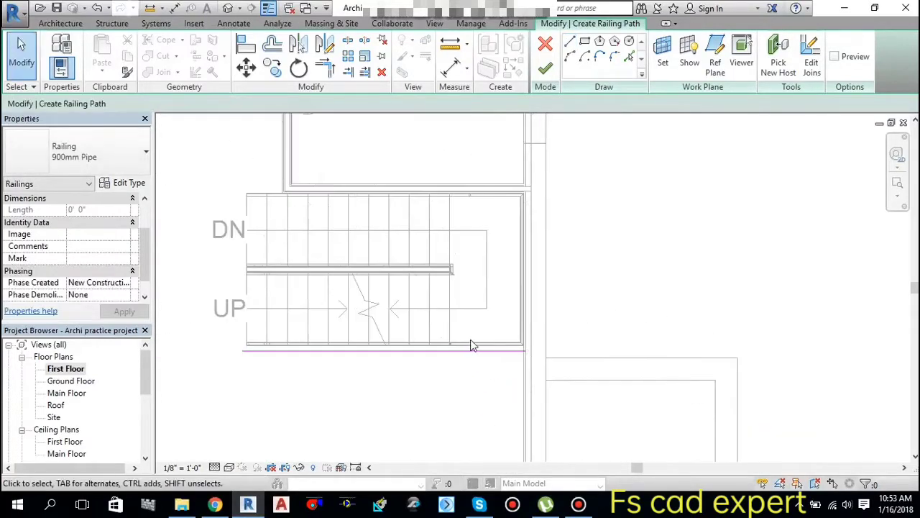
pyautogui.moveTo(472, 345); pyautogui.dragTo(712, 340, button='middle')
pyautogui.scroll(1, 434, 341)
pyautogui.scroll(3, 456, 324)
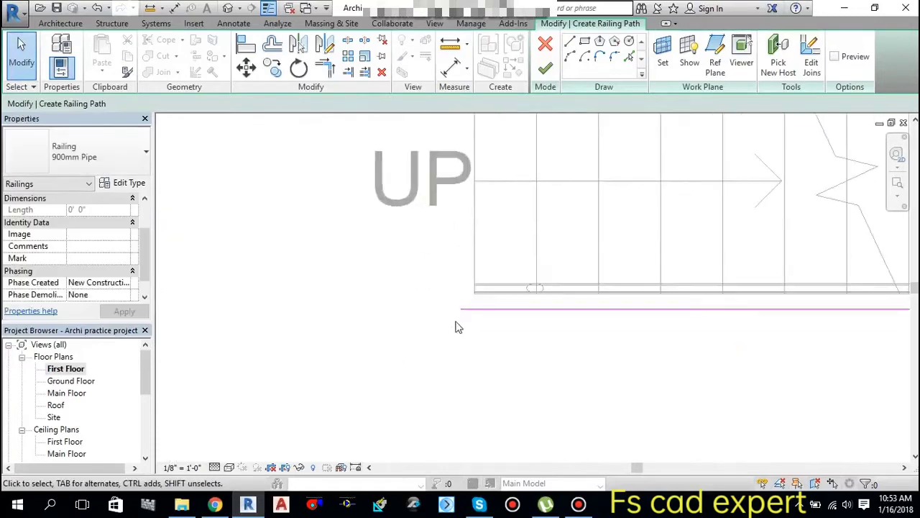
pyautogui.scroll(1, 464, 315)
pyautogui.scroll(2, 464, 316)
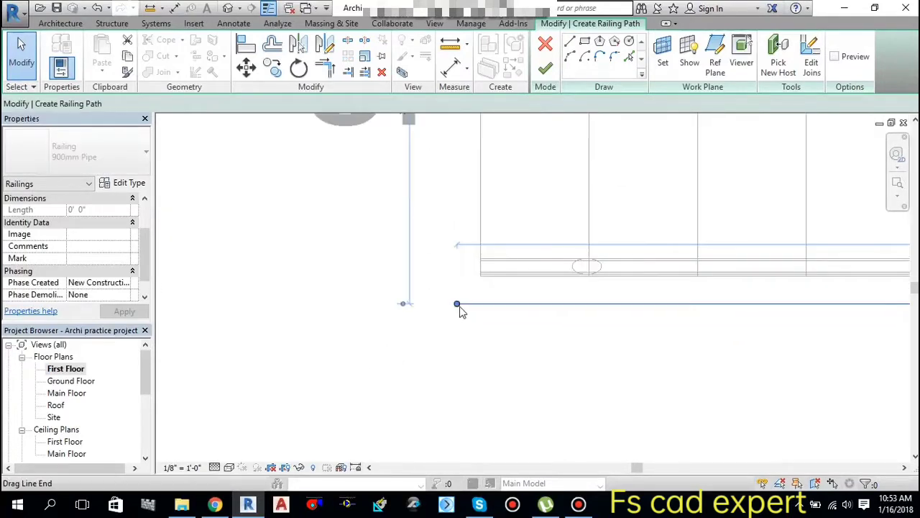
pyautogui.click(474, 303)
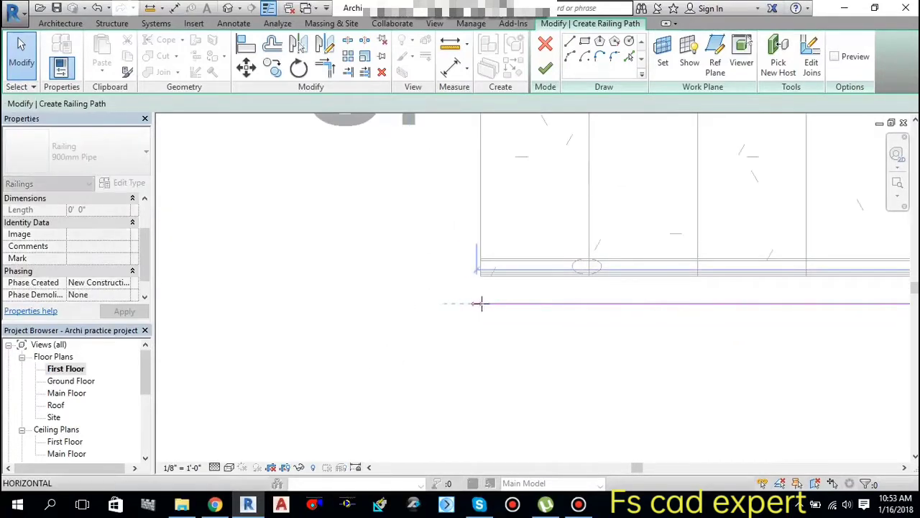
pyautogui.press('Escape')
pyautogui.press('Escape')
# - Finish the 900mm Pipe railing sketch and deselect it
pyautogui.scroll(-3, 472, 333)
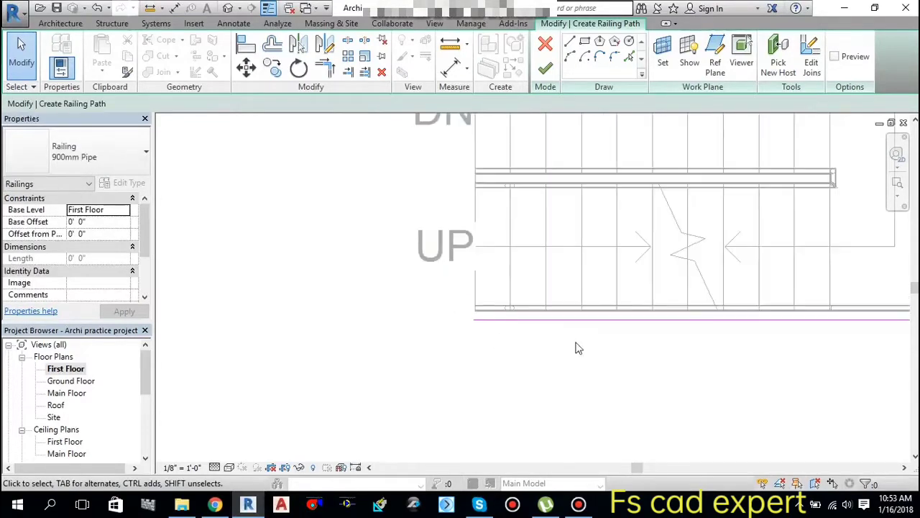
pyautogui.moveTo(616, 350); pyautogui.dragTo(482, 350, button='middle')
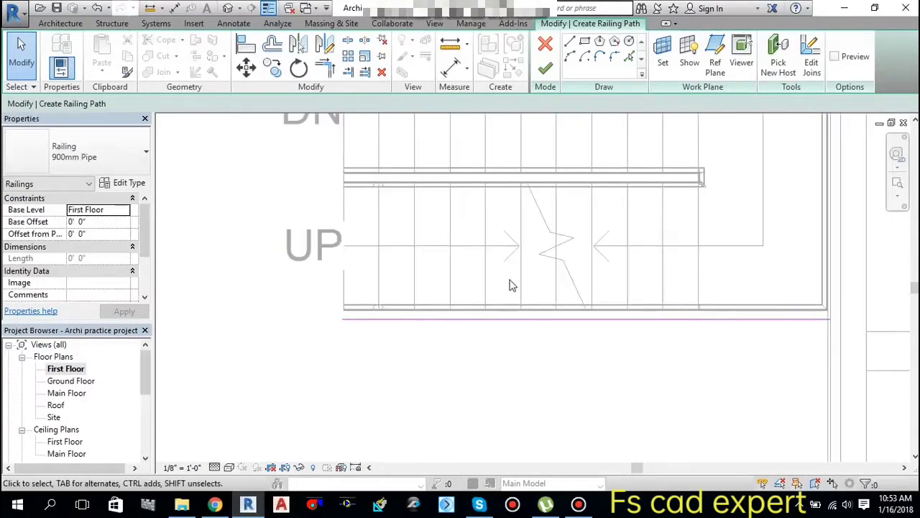
pyautogui.scroll(-3, 509, 285)
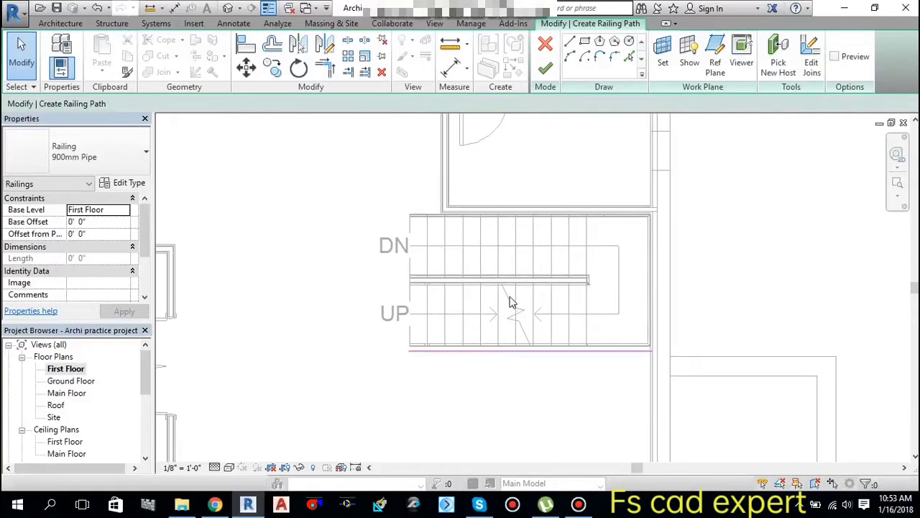
pyautogui.click(546, 76)
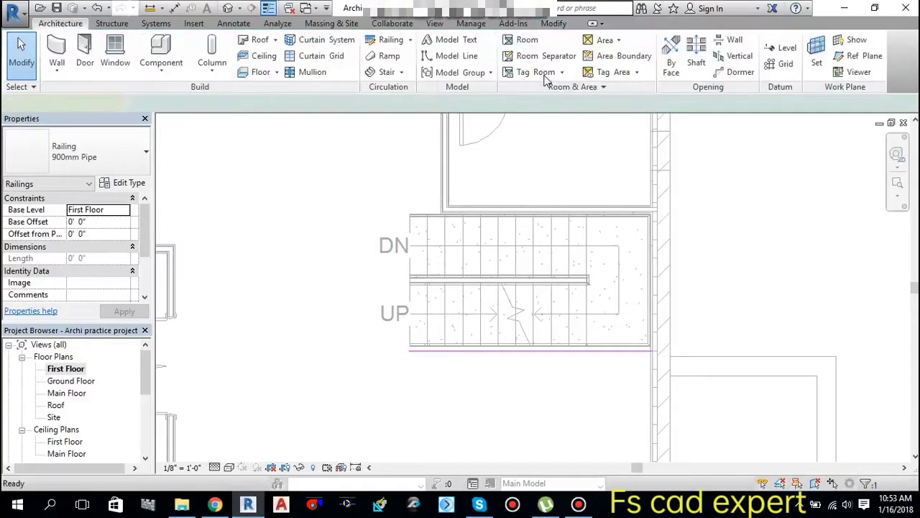
pyautogui.click(314, 199)
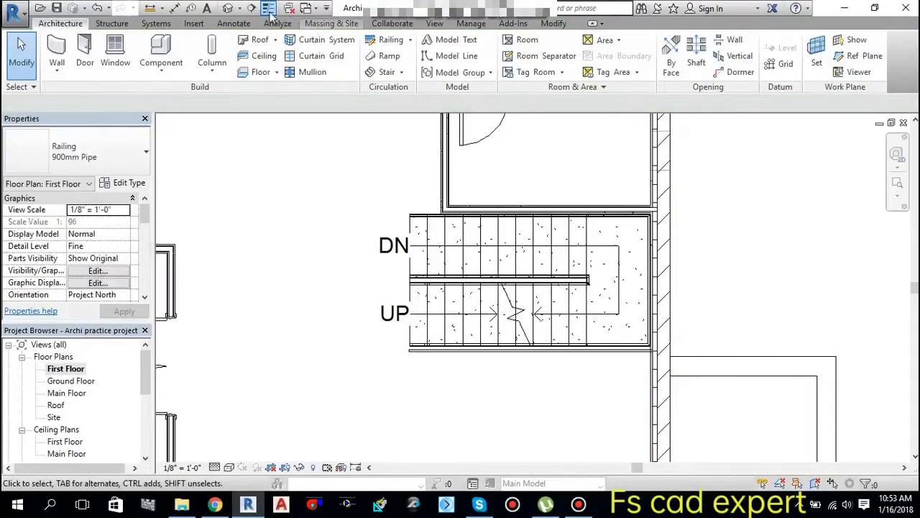
# - Open the default 3D view, zoom to the stair and select its inner railing
pyautogui.click(228, 8)
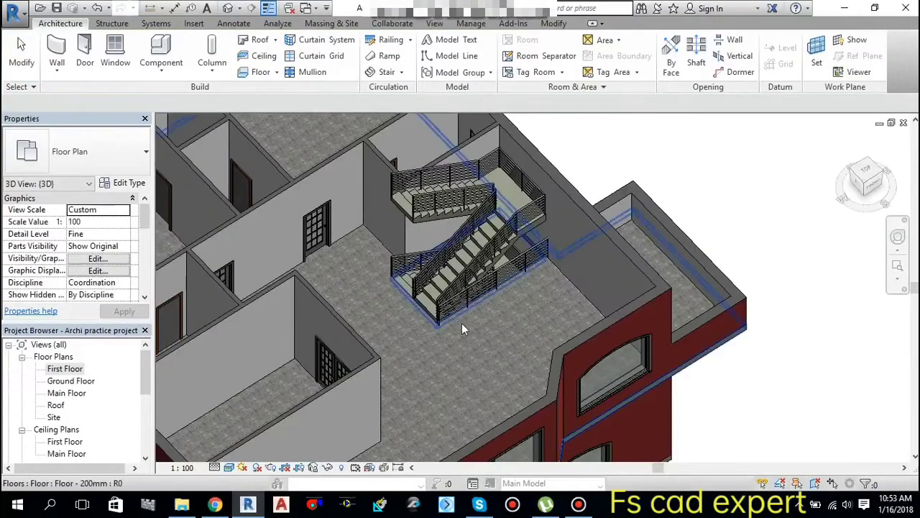
pyautogui.scroll(5, 461, 322)
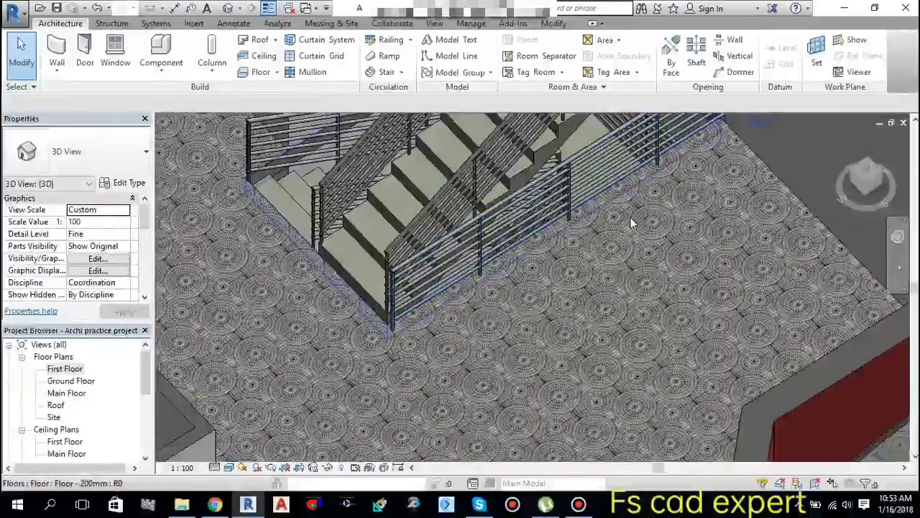
pyautogui.scroll(-4, 631, 217)
pyautogui.moveTo(563, 254)
pyautogui.mouseDown(button='middle')
pyautogui.moveTo(588, 374)
pyautogui.moveTo(578, 365)
pyautogui.mouseUp(button='middle')
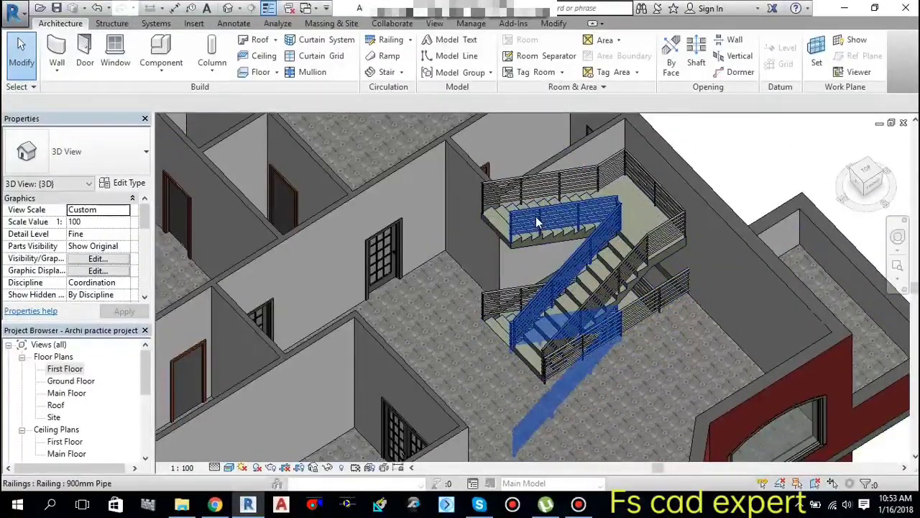
pyautogui.press('Tab')
pyautogui.press('Tab')
pyautogui.click(544, 221)
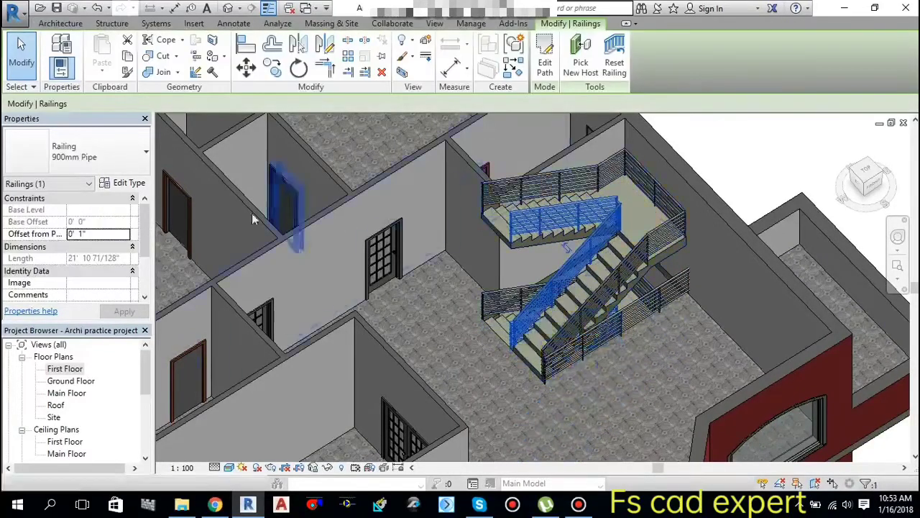
# - Switch the inner, outer and opening railings to Glass Panel - Bottom Fill
pyautogui.click(90, 159)
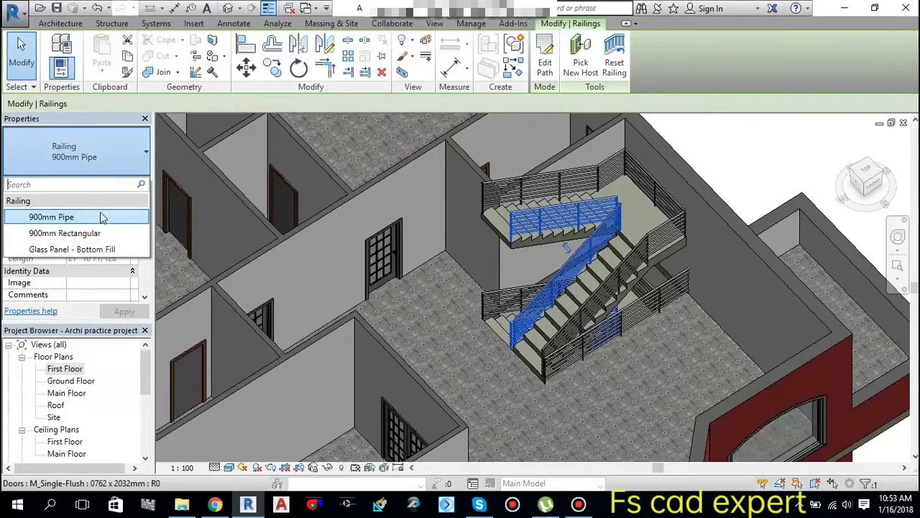
pyautogui.click(102, 250)
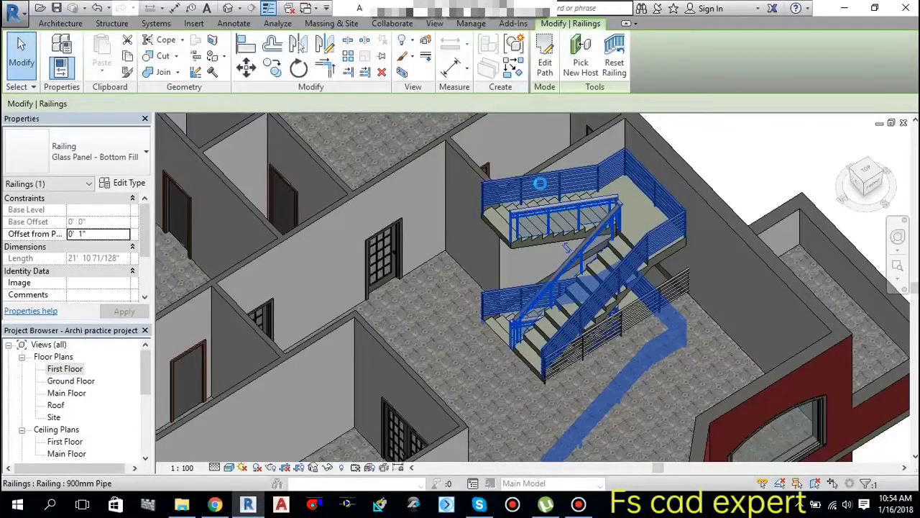
pyautogui.click(539, 183)
pyautogui.click(75, 153)
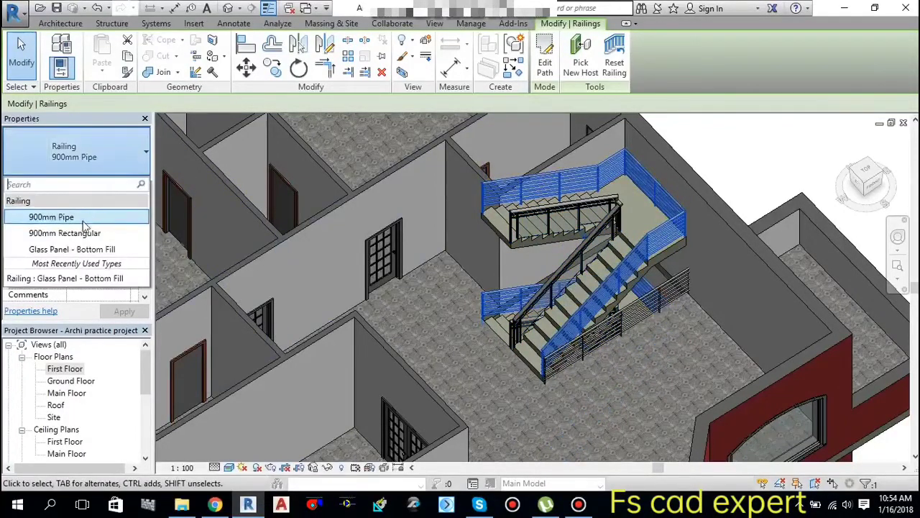
pyautogui.click(78, 248)
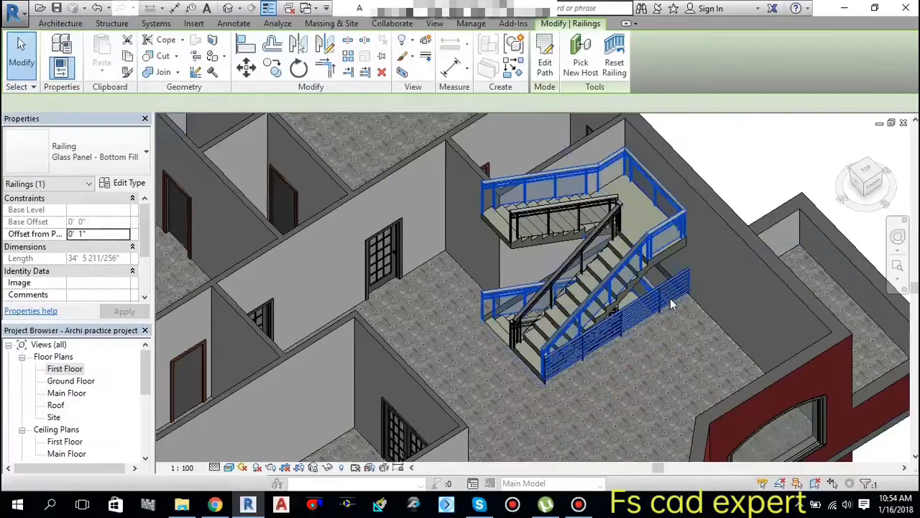
pyautogui.click(680, 291)
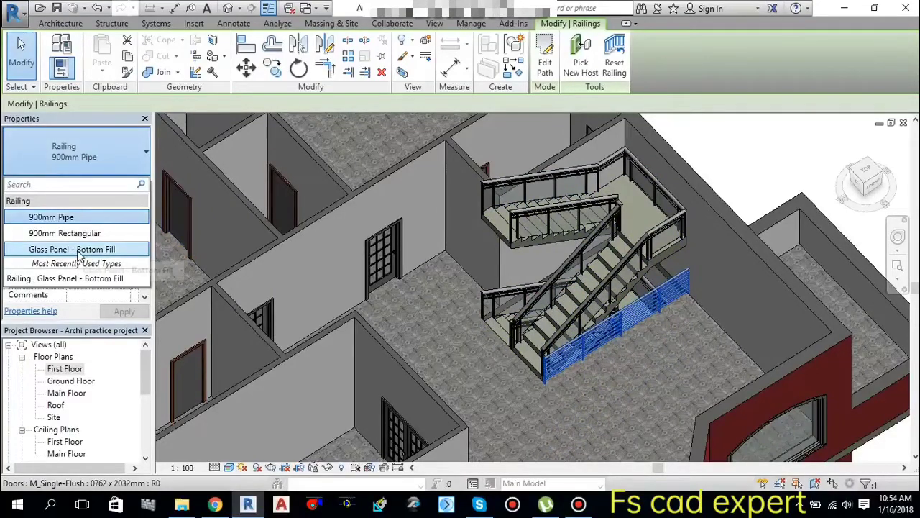
pyautogui.click(84, 253)
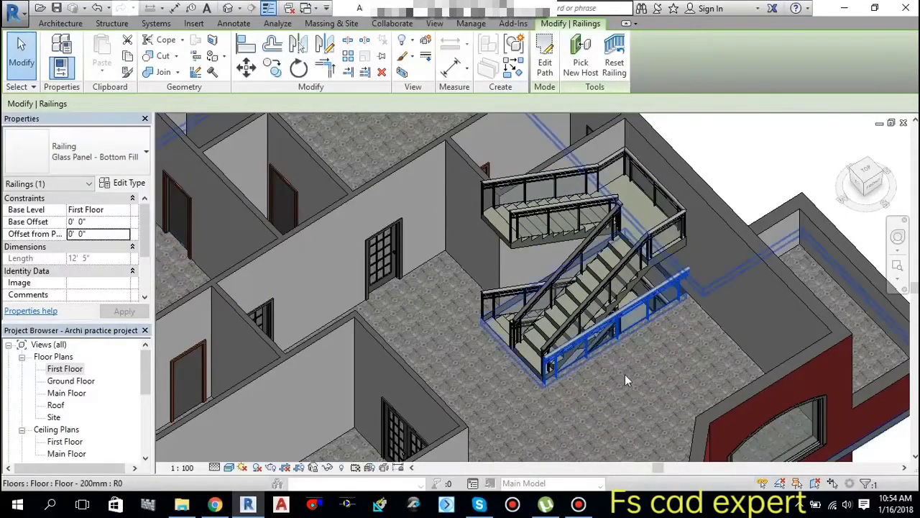
# - Deselect the railing, orbit around the stair, then open the Main Floor plan
pyautogui.scroll(3, 625, 374)
pyautogui.scroll(-2, 625, 378)
pyautogui.scroll(-2, 625, 377)
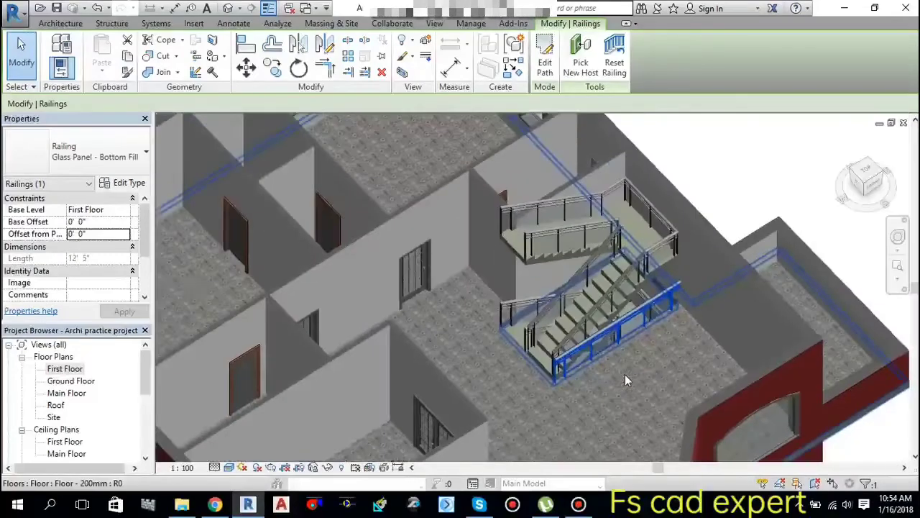
pyautogui.press('Escape')
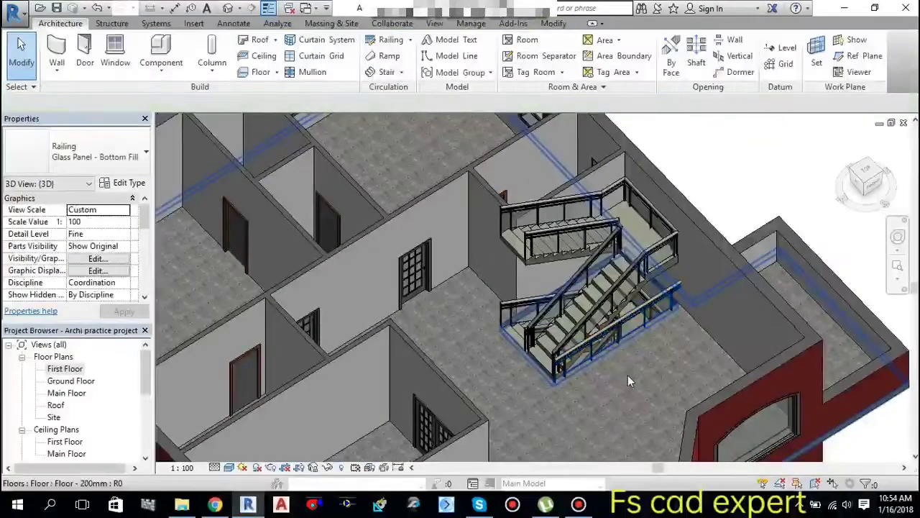
pyautogui.moveTo(627, 375)
pyautogui.keyDown('shift'); pyautogui.mouseDown(button='middle')
pyautogui.moveTo(669, 383)
pyautogui.moveTo(607, 362)
pyautogui.moveTo(618, 365)
pyautogui.moveTo(618, 293)
pyautogui.moveTo(586, 315)
pyautogui.mouseUp(button='middle'); pyautogui.keyUp('shift')
pyautogui.scroll(3, 597, 351)
pyautogui.scroll(-3, 597, 351)
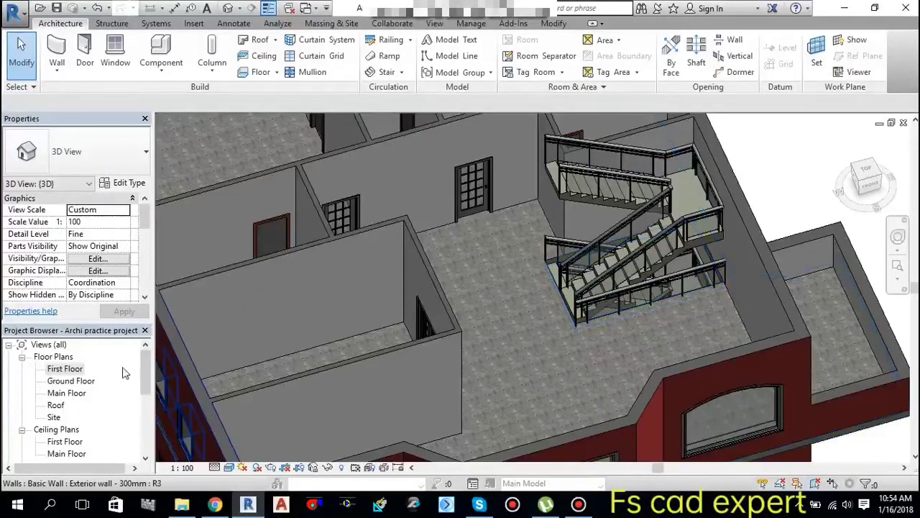
pyautogui.doubleClick(67, 393)
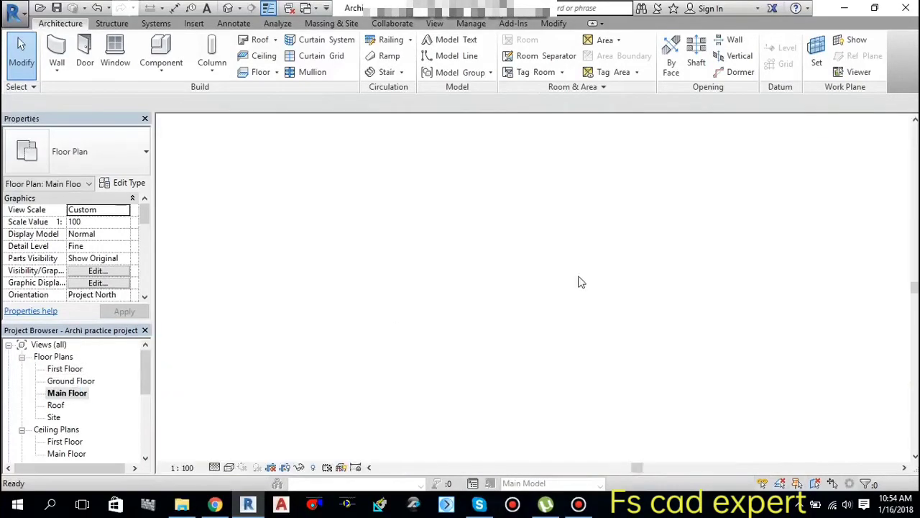
pyautogui.scroll(1, 476, 237)
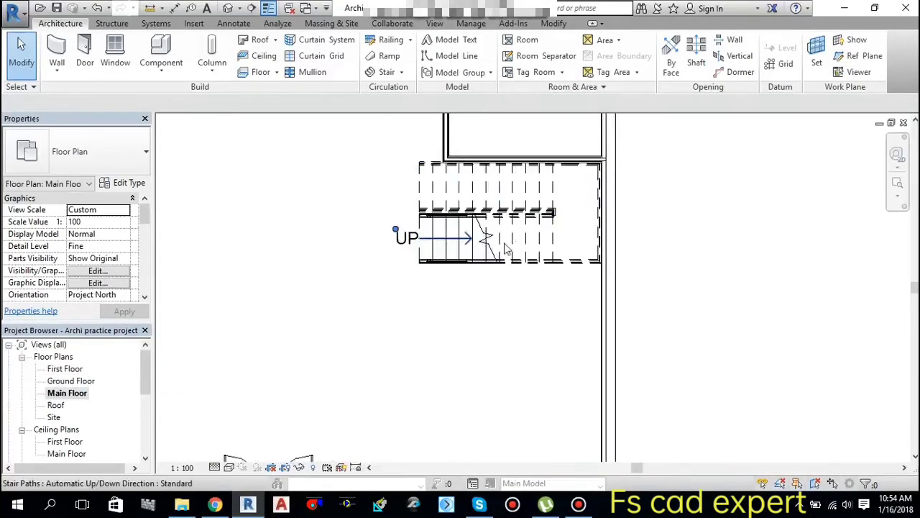
pyautogui.scroll(2, 480, 239)
pyautogui.scroll(1, 441, 251)
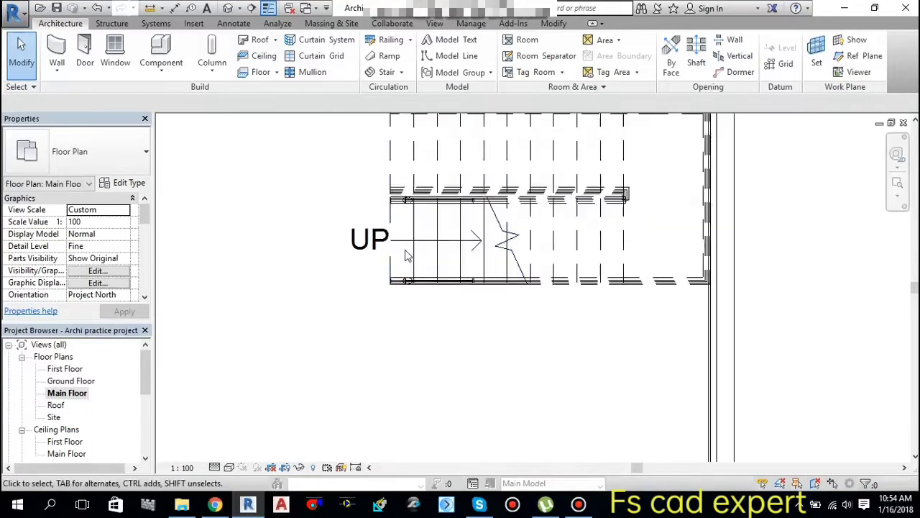
pyautogui.scroll(1, 399, 324)
pyautogui.moveTo(396, 322); pyautogui.dragTo(397, 327, button='middle')
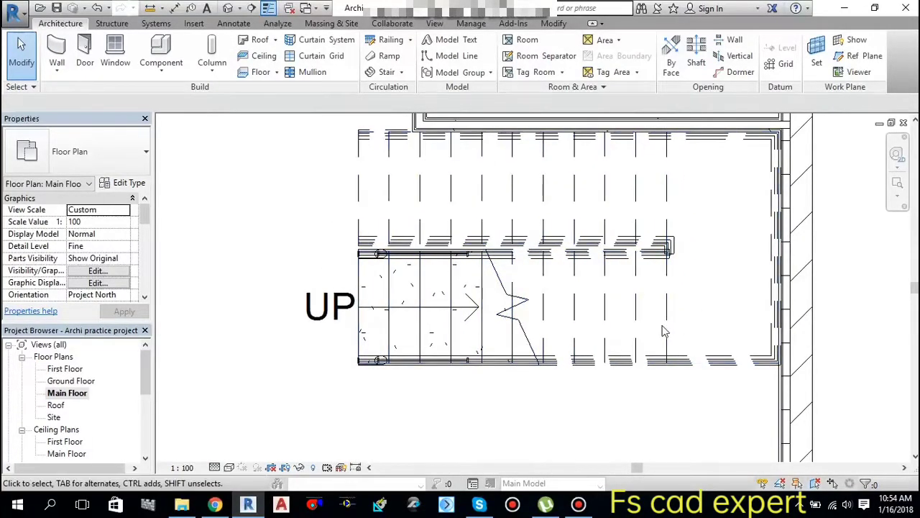
pyautogui.scroll(1, 677, 327)
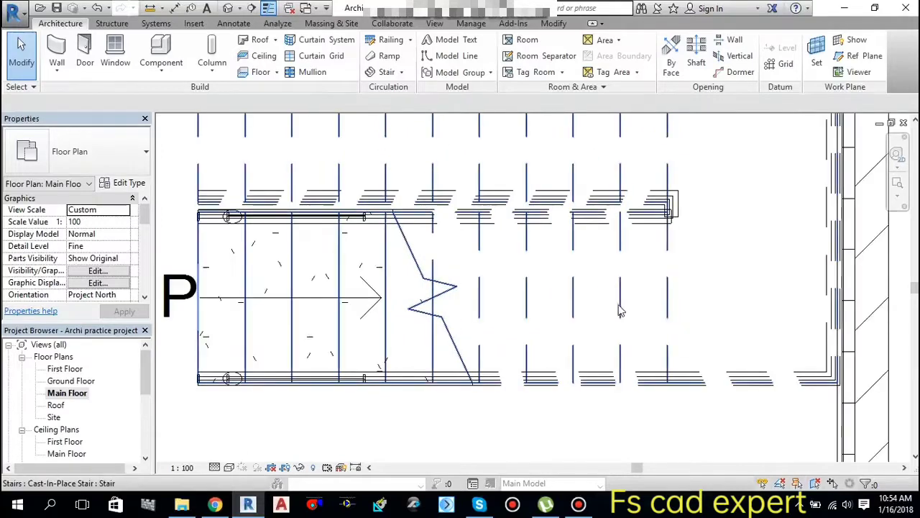
pyautogui.scroll(-1, 654, 310)
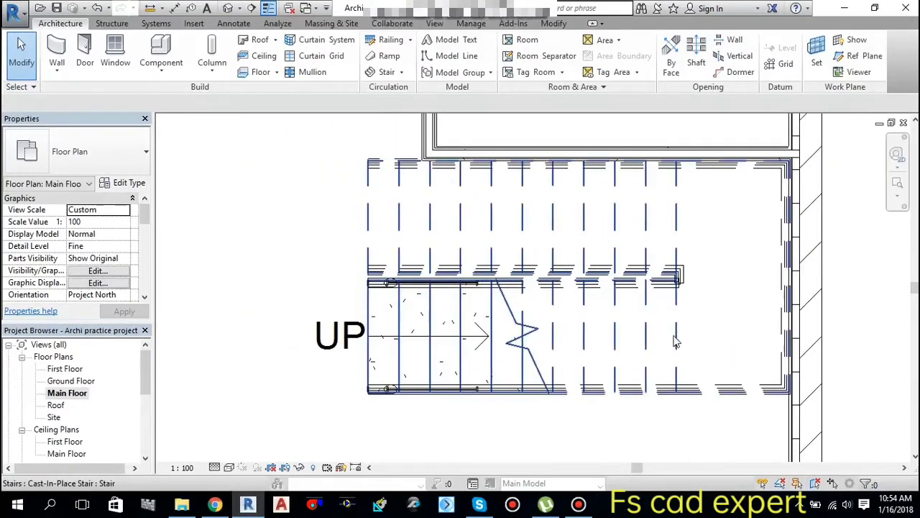
pyautogui.click(678, 343)
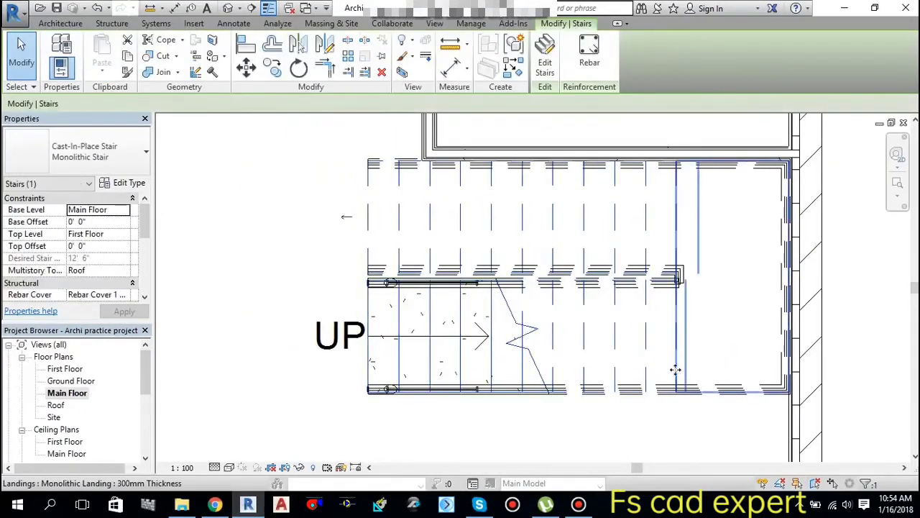
pyautogui.click(680, 386)
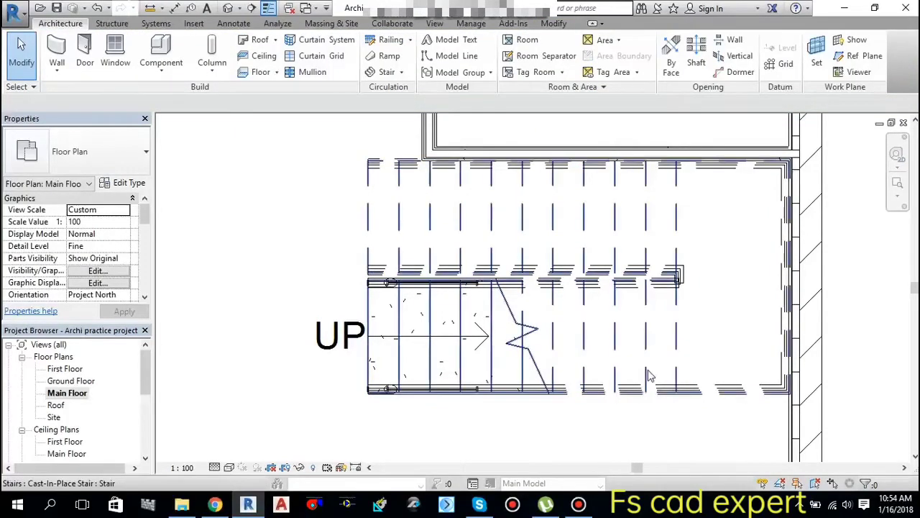
pyautogui.scroll(1, 676, 410)
pyautogui.scroll(-2, 672, 403)
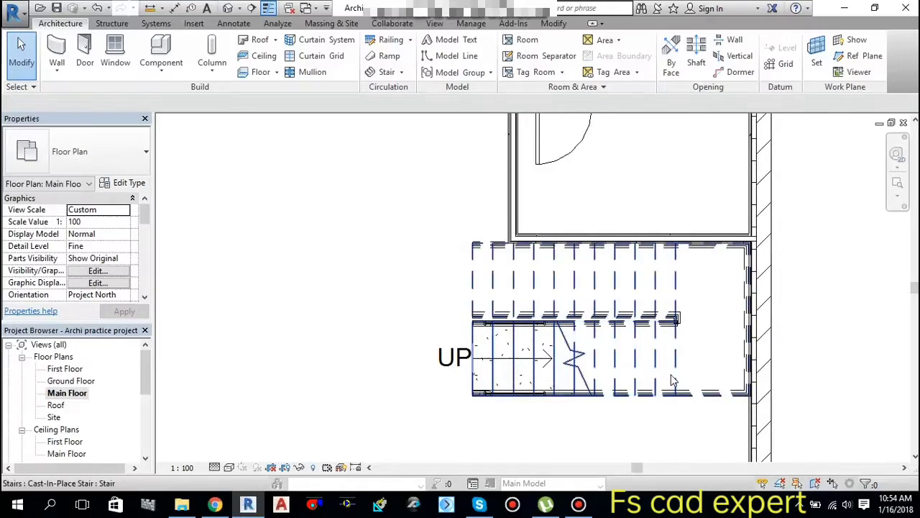
# - Select a stair run and open its Monolithic Run type properties
pyautogui.click(672, 381)
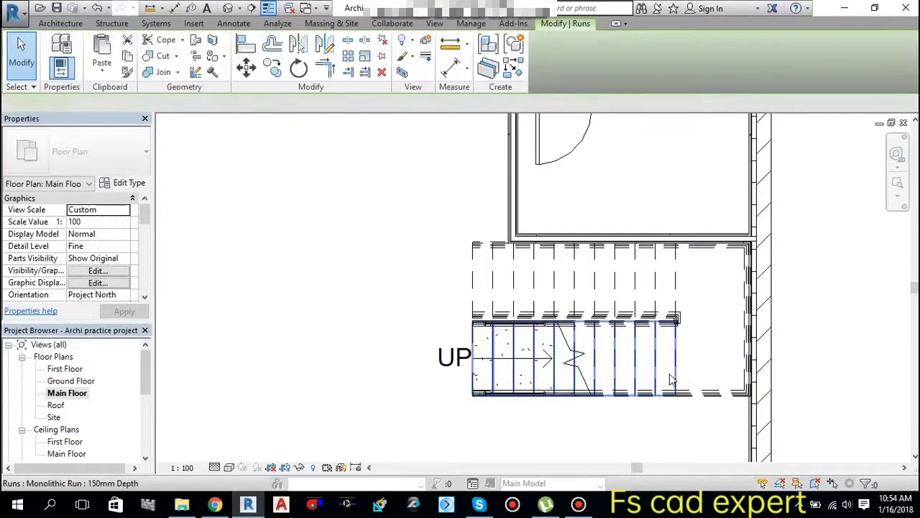
pyautogui.click(128, 185)
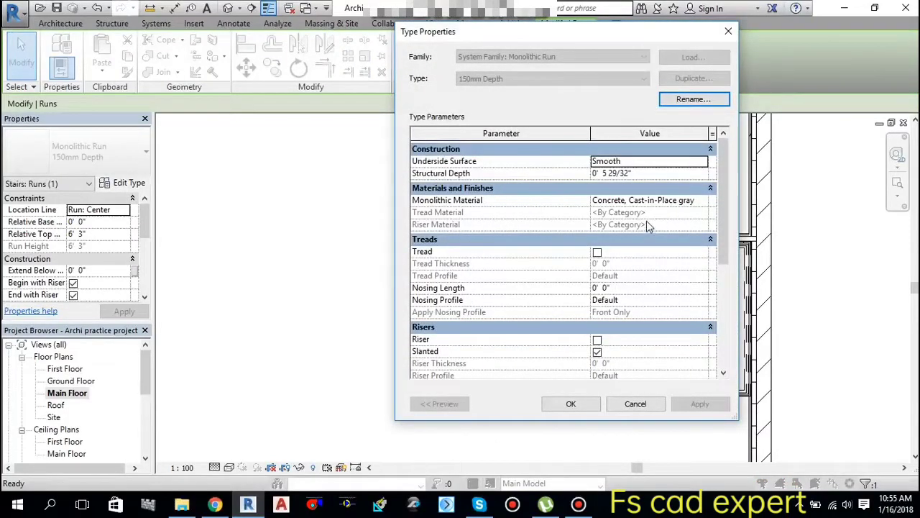
# - Enable treads: 1" thickness, M_Stair Tread profile, M_Stair Nosing - Radius : 40 nosing
pyautogui.click(598, 252)
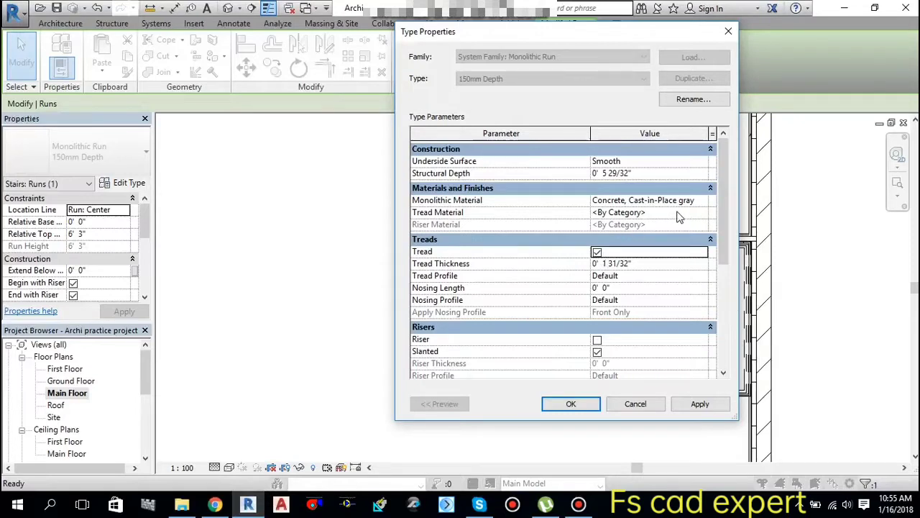
pyautogui.click(630, 264)
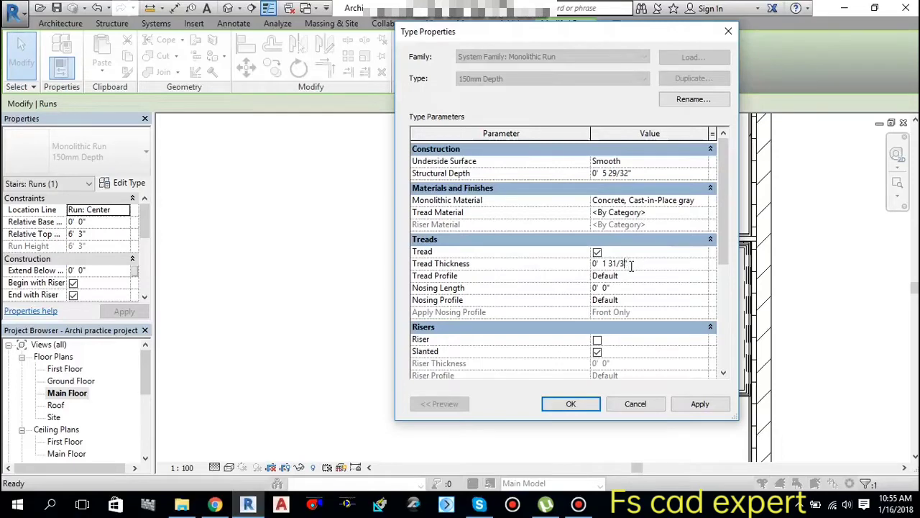
pyautogui.press('BackSpace')
pyautogui.press('BackSpace')
pyautogui.press('BackSpace')
pyautogui.click(645, 277)
pyautogui.click(702, 276)
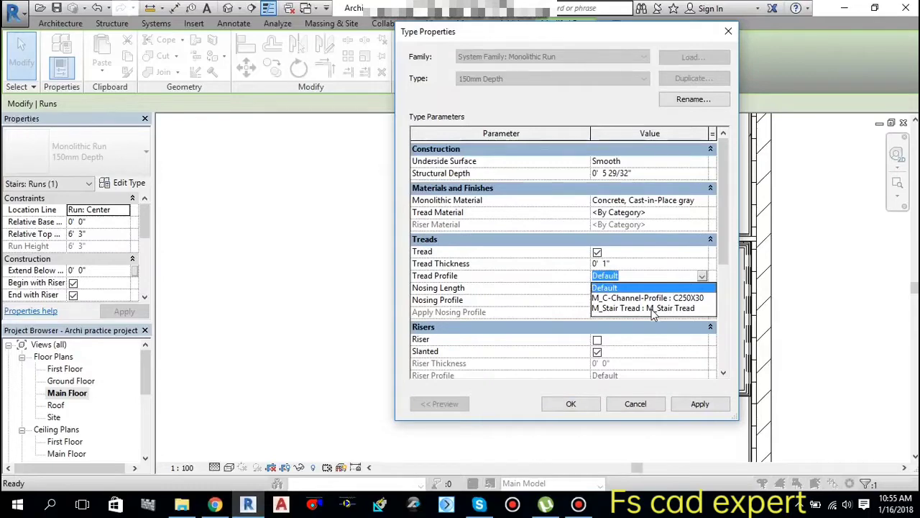
pyautogui.click(653, 308)
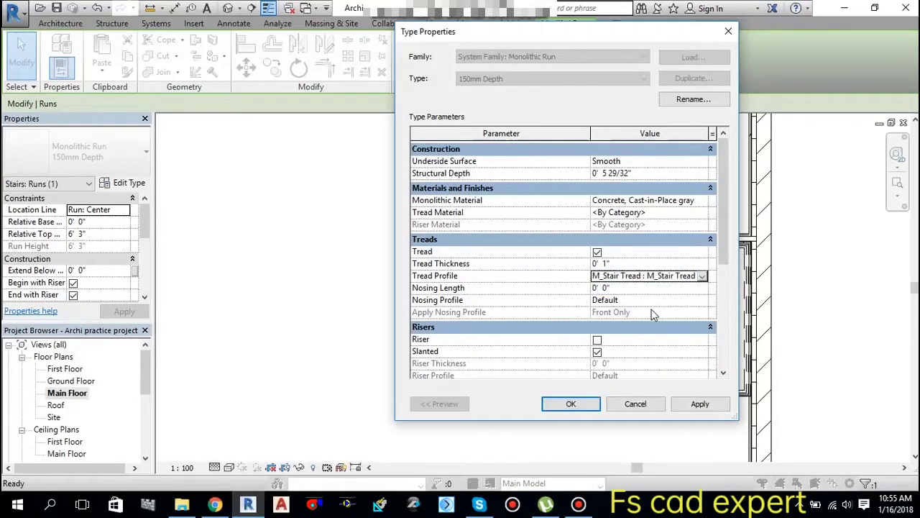
pyautogui.click(676, 289)
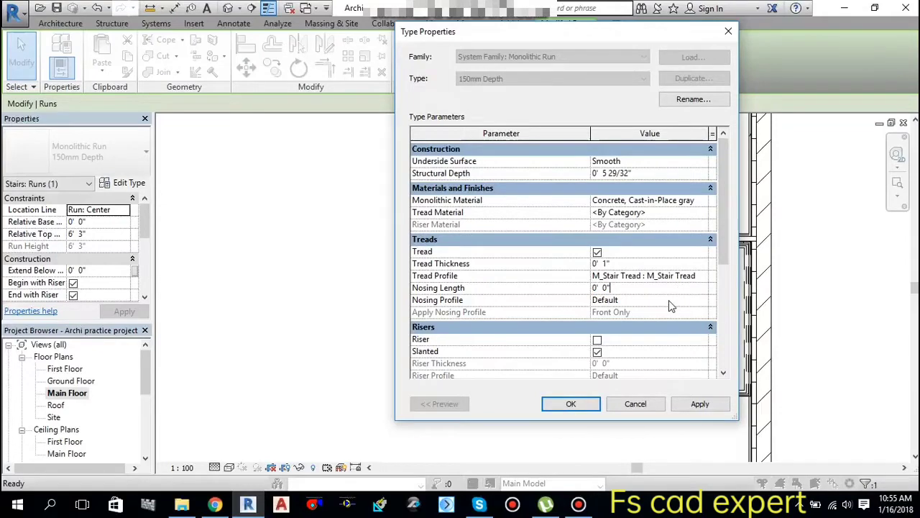
pyautogui.click(668, 301)
pyautogui.click(701, 302)
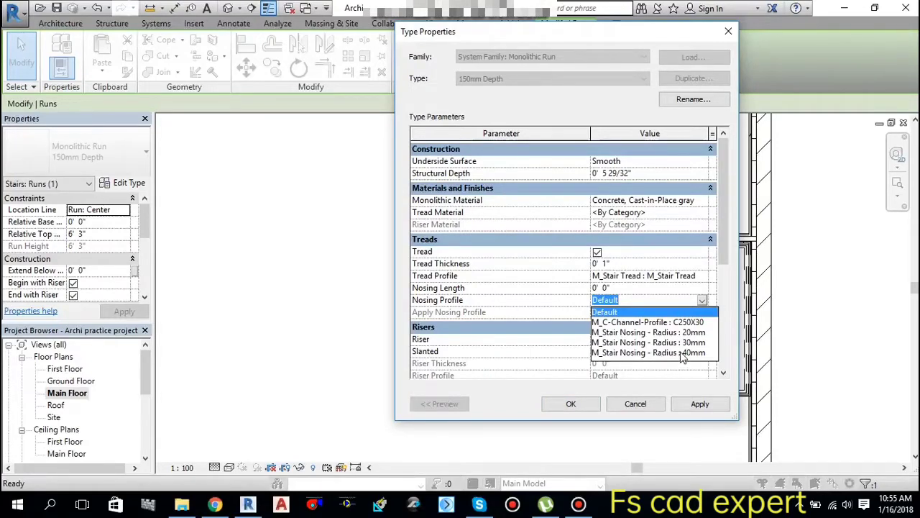
pyautogui.click(682, 353)
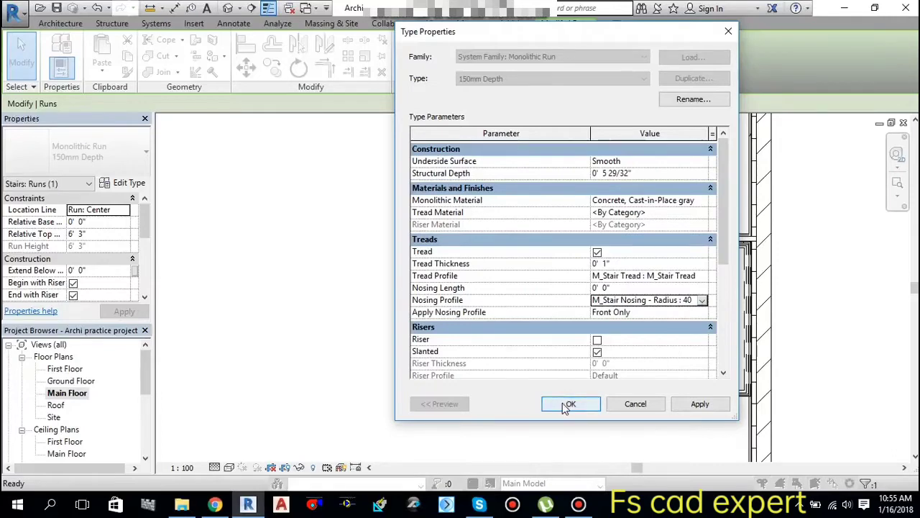
pyautogui.click(711, 402)
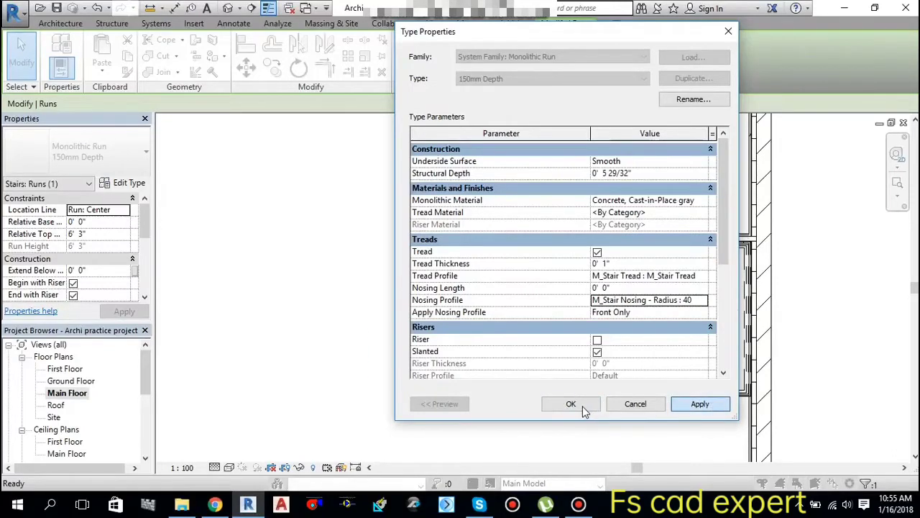
pyautogui.click(575, 405)
# - Deselect the run, open the default 3D view and orbit toward the stair treads
pyautogui.click(357, 263)
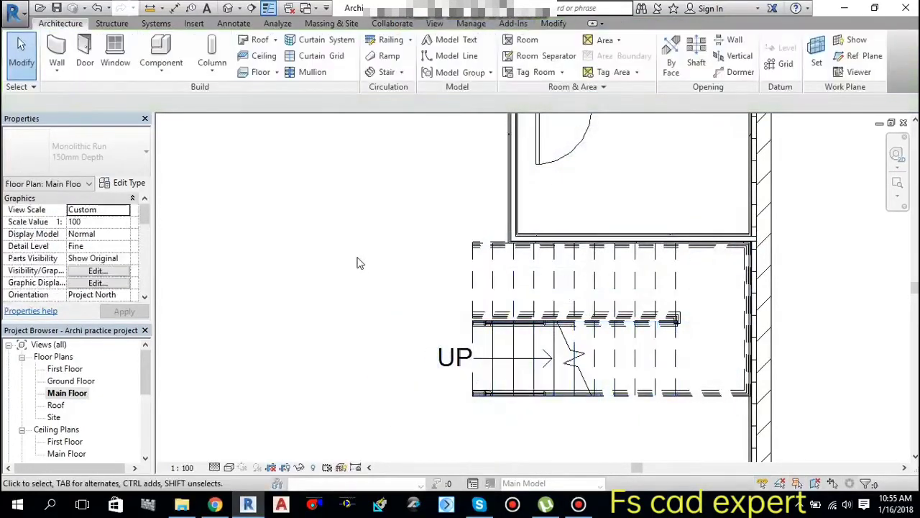
pyautogui.scroll(-3, 360, 264)
pyautogui.moveTo(421, 309); pyautogui.dragTo(530, 350, button='middle')
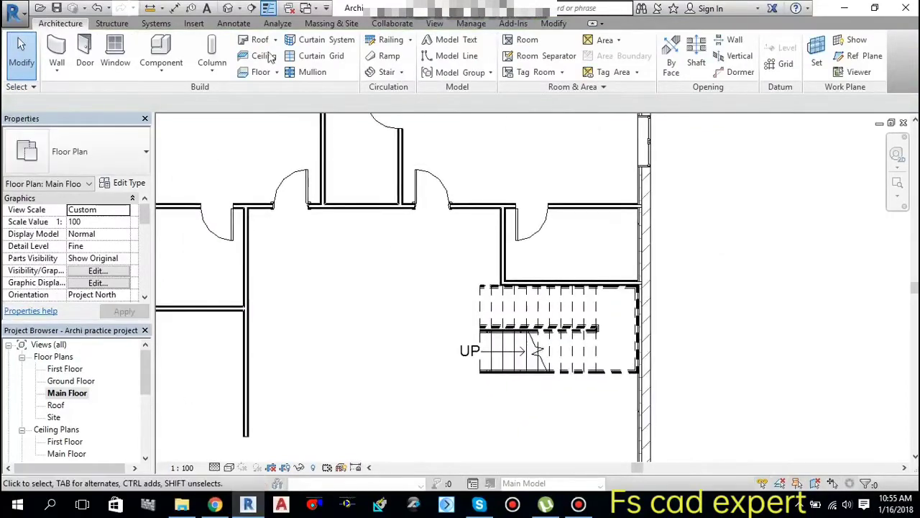
pyautogui.click(229, 8)
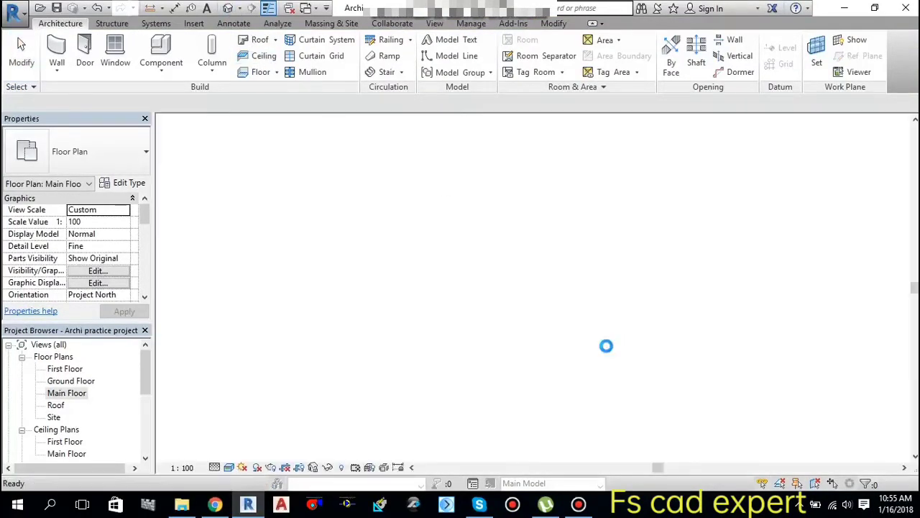
pyautogui.scroll(3, 560, 323)
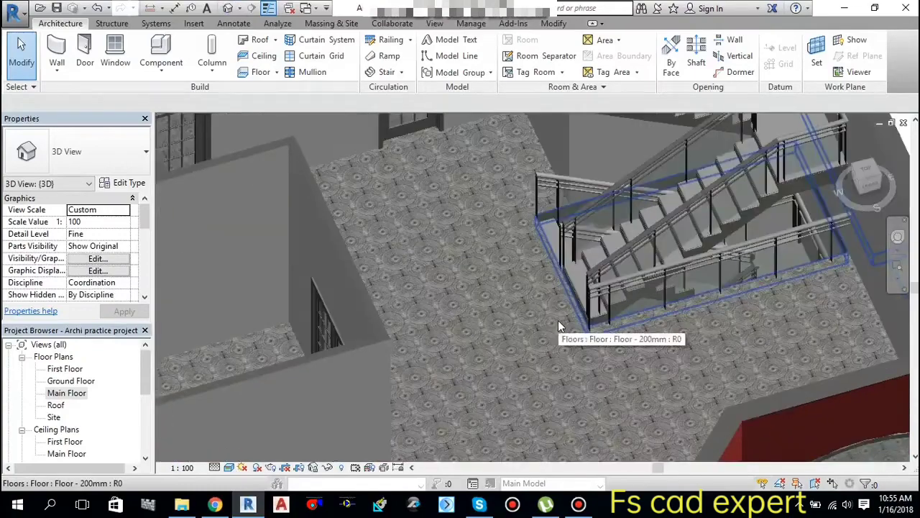
pyautogui.keyDown('shift'); pyautogui.moveTo(575, 345); pyautogui.dragTo(609, 309, button='middle'); pyautogui.keyUp('shift')
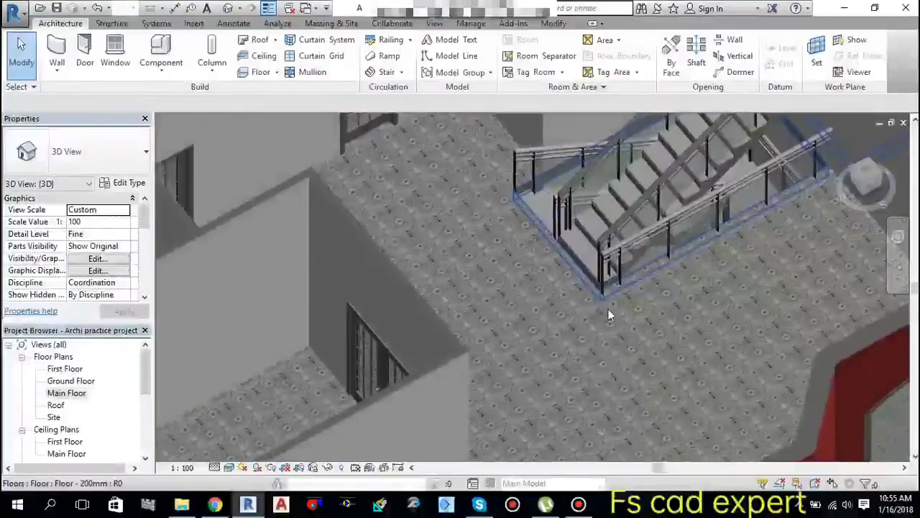
pyautogui.scroll(5, 597, 285)
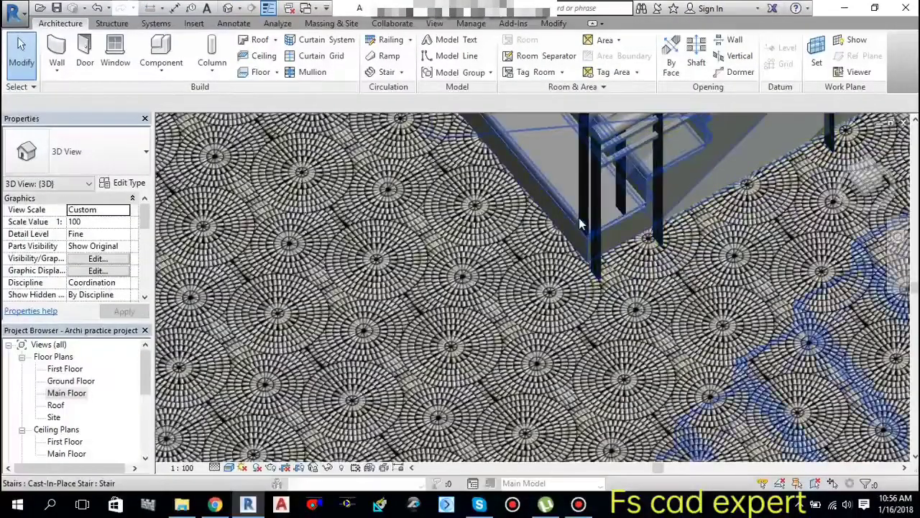
pyautogui.scroll(-3, 607, 283)
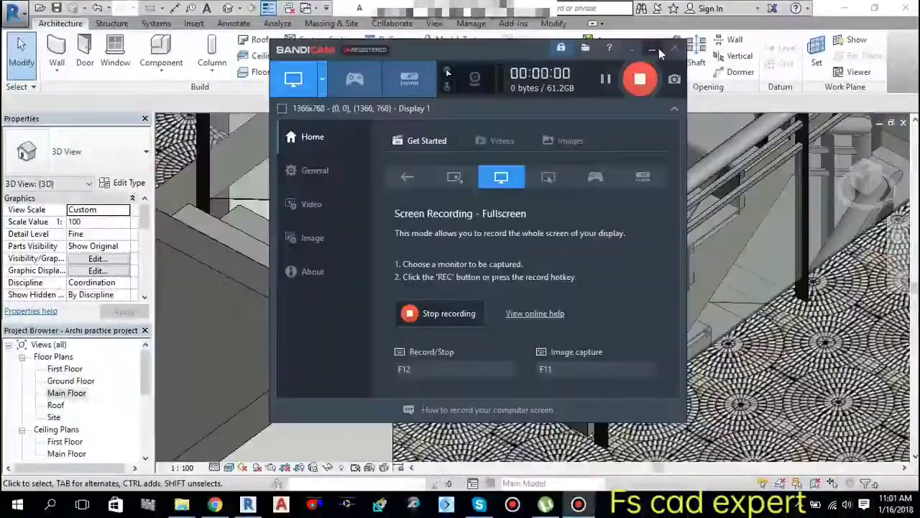
pyautogui.click(659, 51)
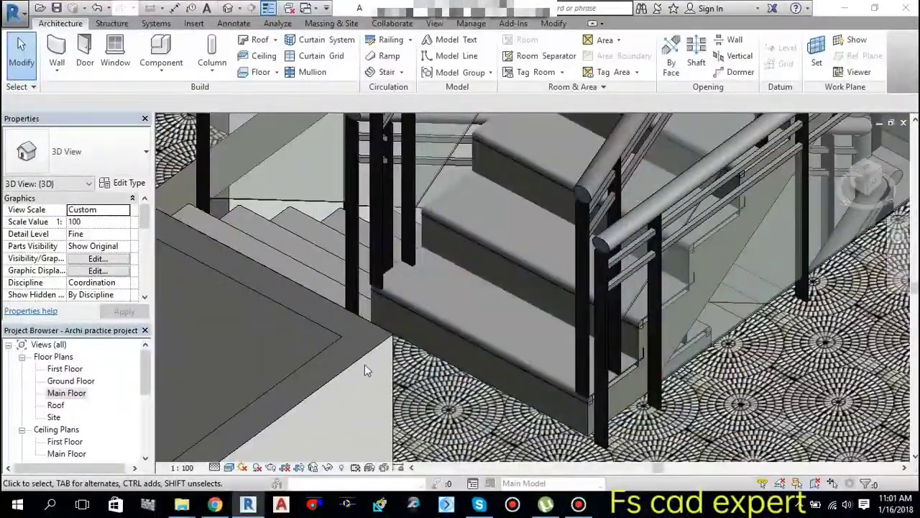